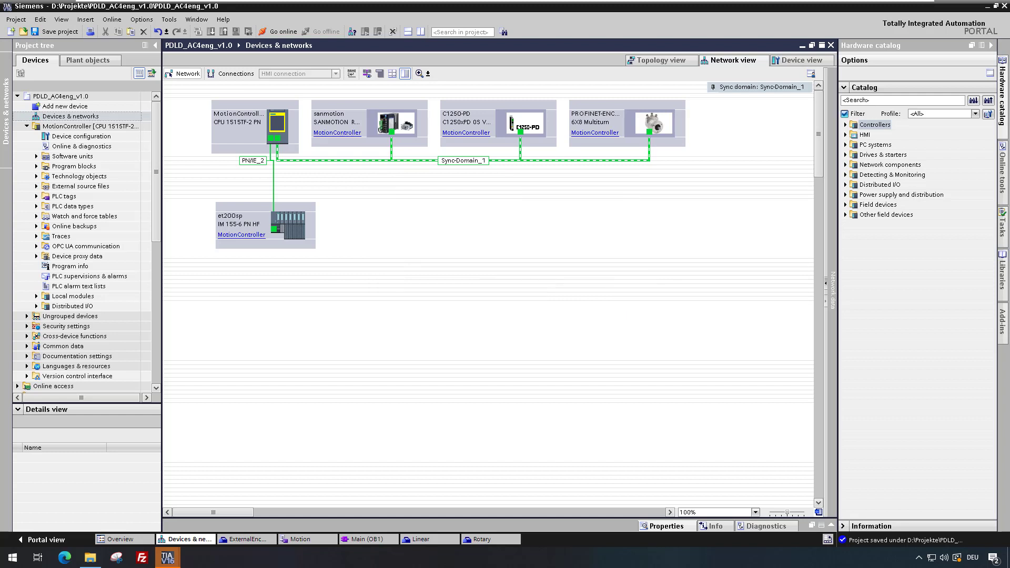
Expand Technology objects and Rotary [DB4], then open its configuration at the Drive page
left_click(37, 176)
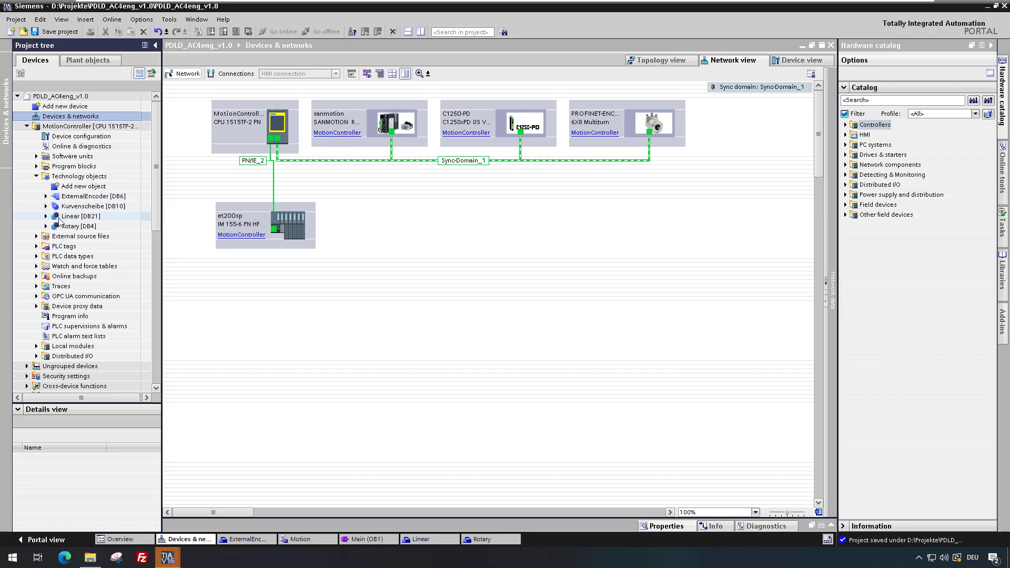
left_click(45, 226)
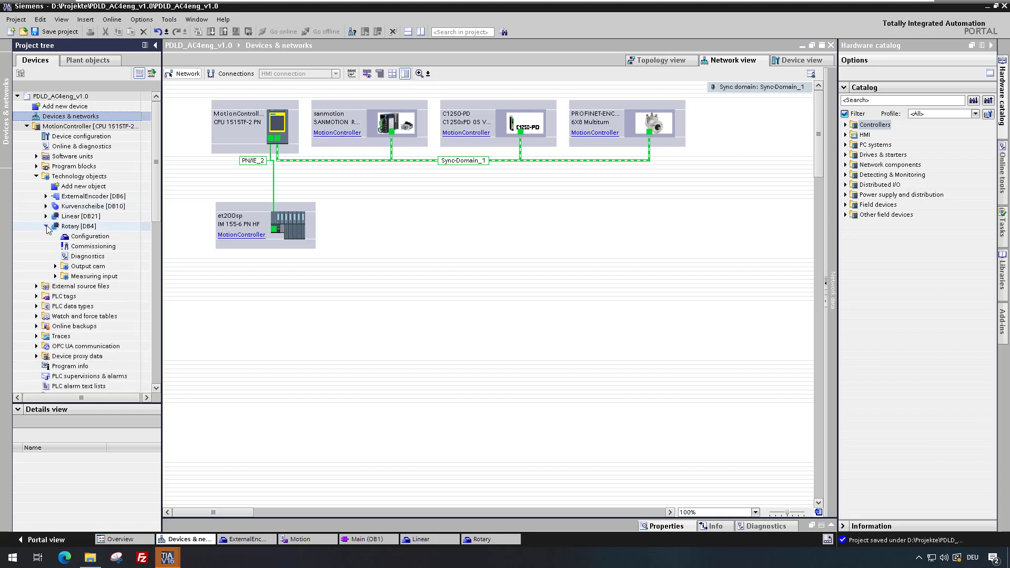
left_click(83, 237)
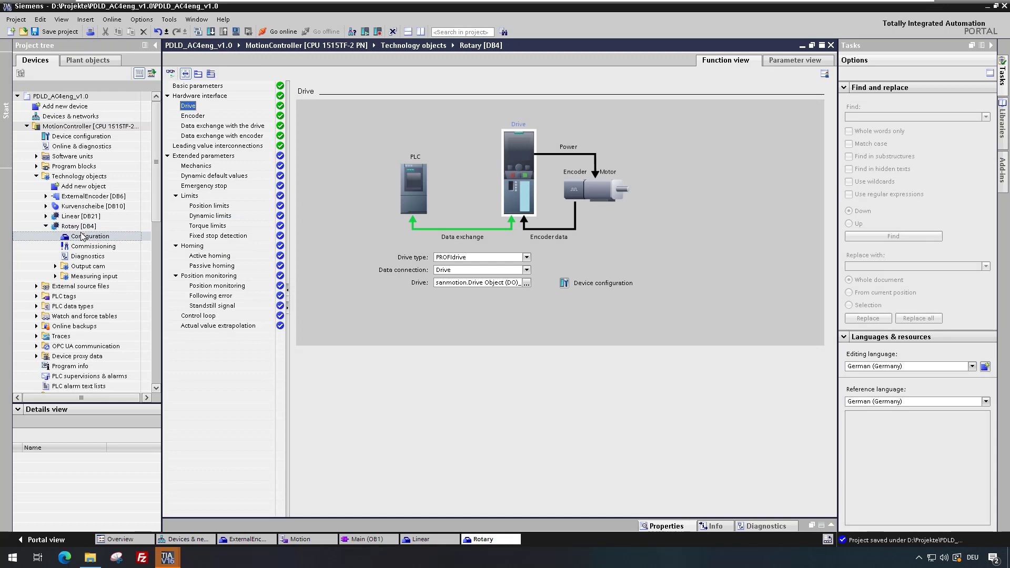
Check that Rotary's drive is sanmotion Drive Object (DO)_1 on Standard Telegram 3, leaving it unchanged
left_click(527, 283)
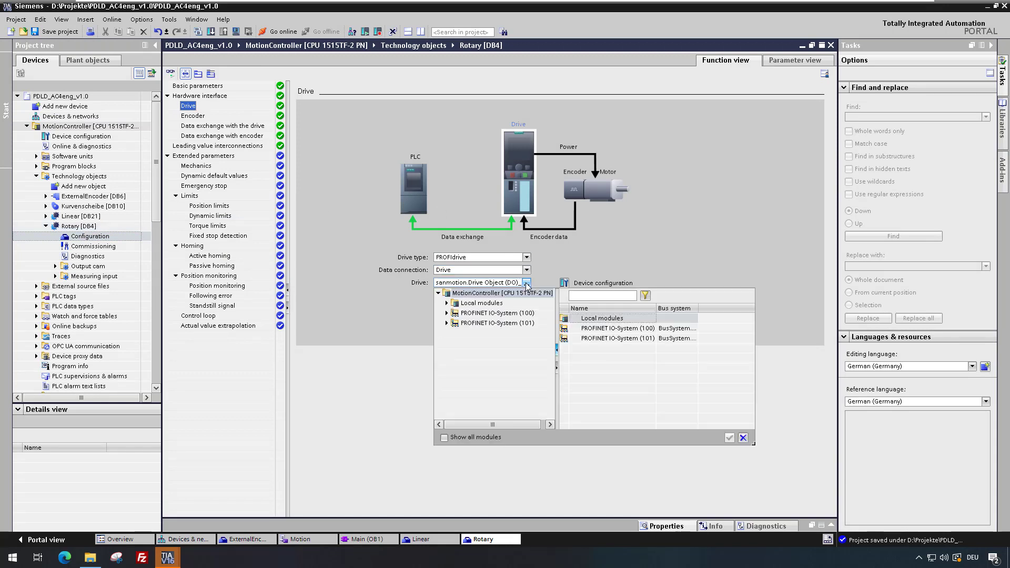
left_click(446, 313)
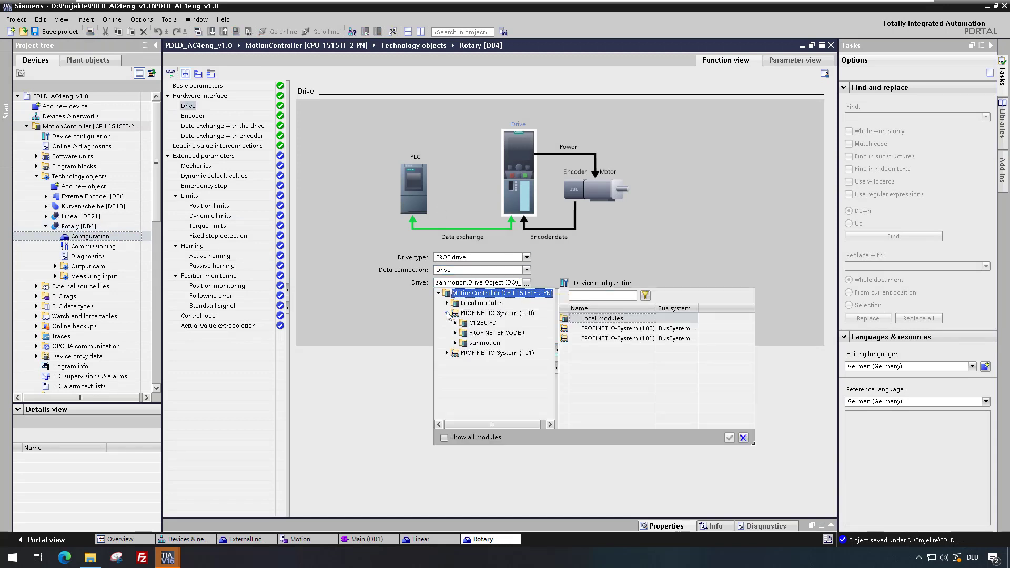
left_click(455, 343)
left_click(476, 344)
left_click_drag(697, 308, 743, 306)
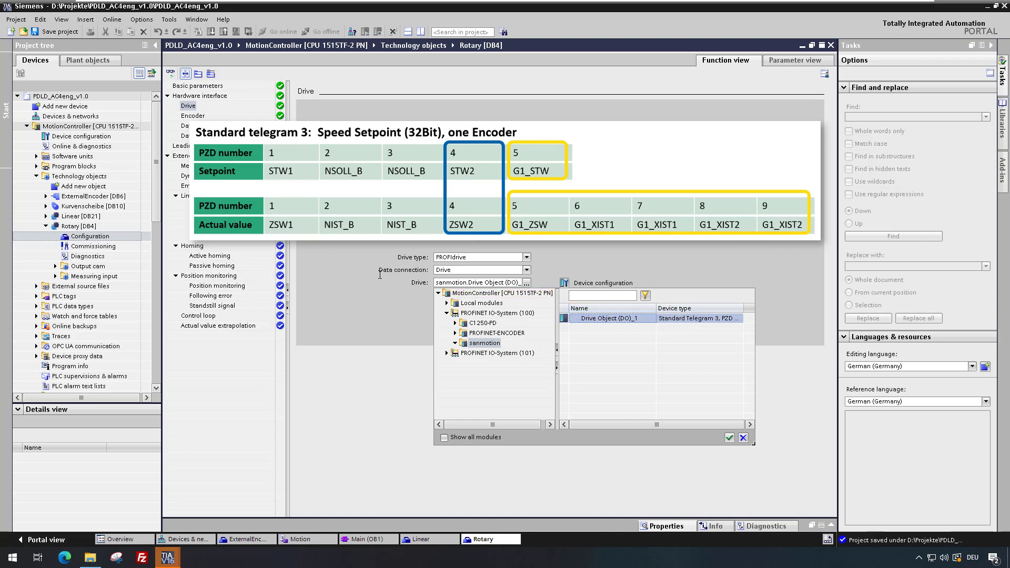
left_click(45, 216)
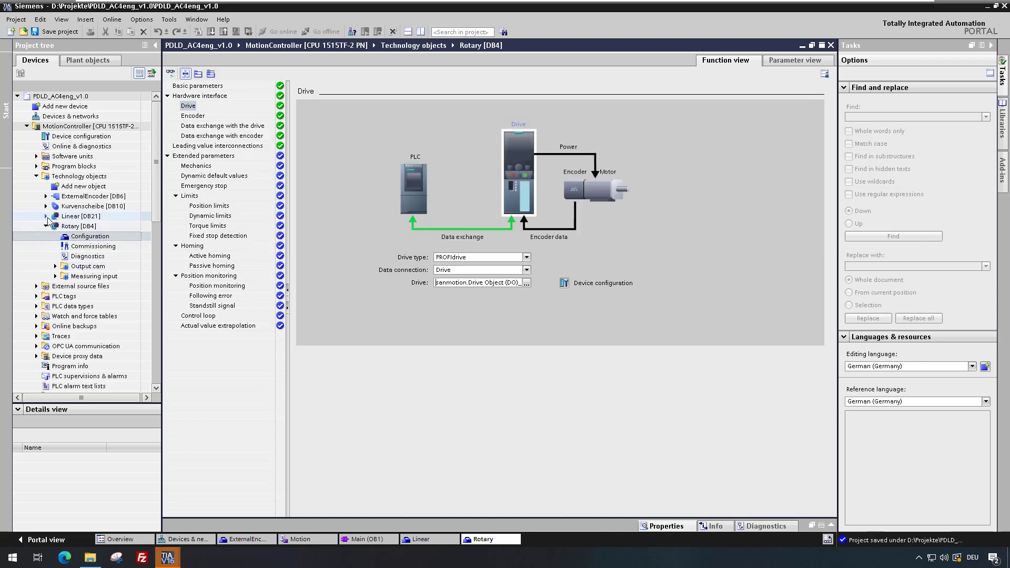
left_click(46, 217)
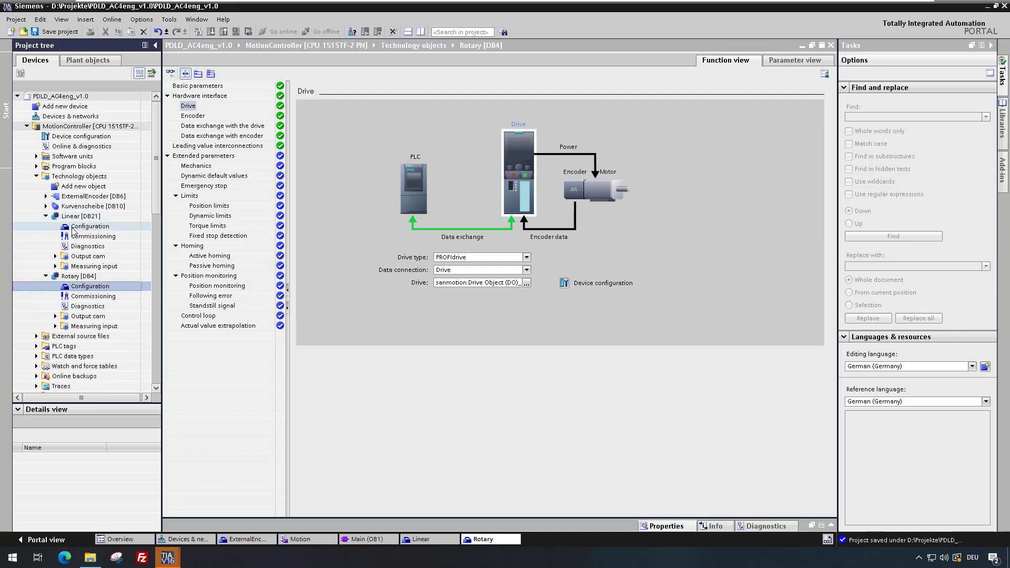
Verify Linear [DB21] uses C1250-PD with SIEMENS telegram 105, then open ExternalEncoder [DB6] configuration
left_click(73, 229)
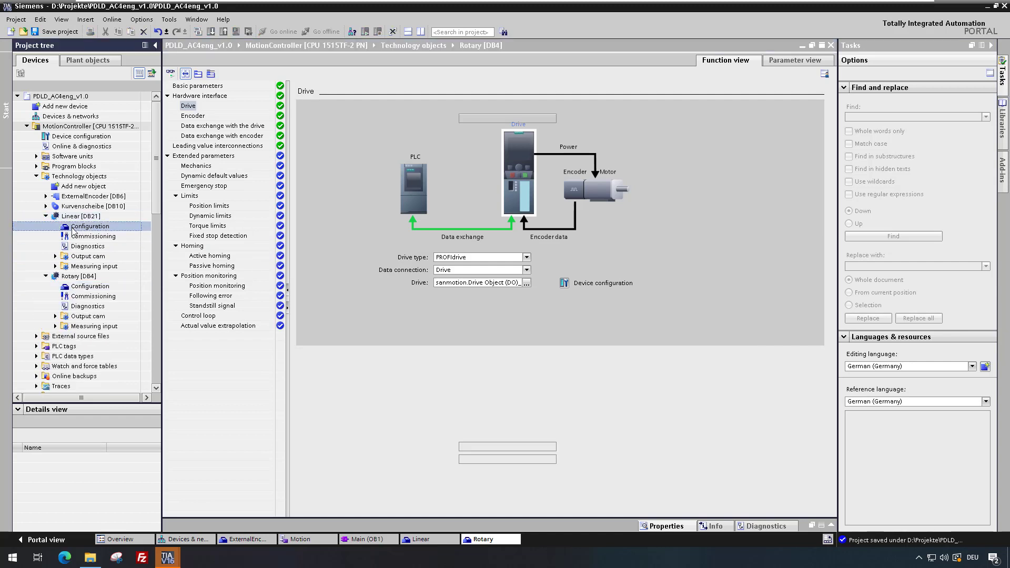
double_click(73, 228)
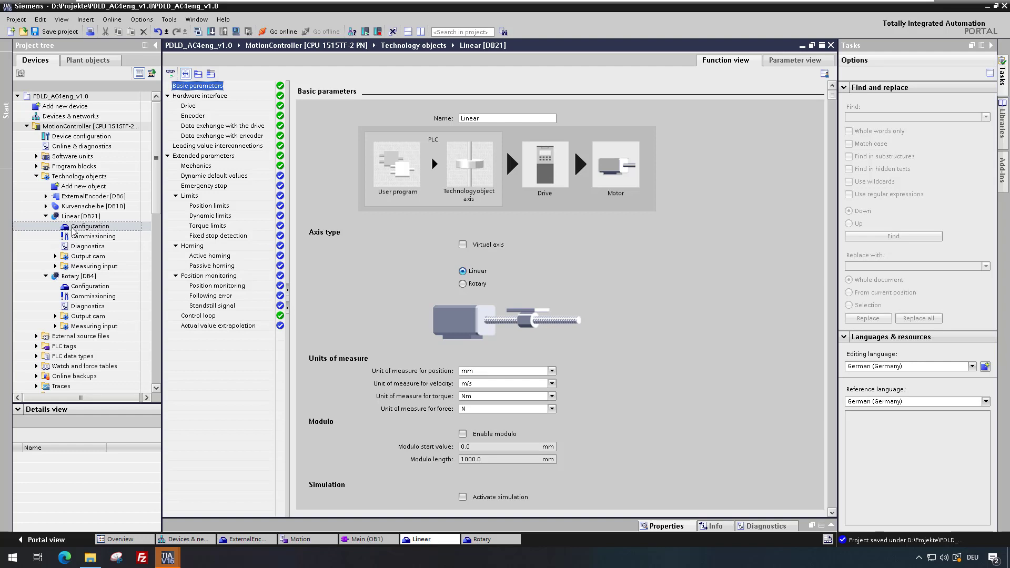
left_click(196, 106)
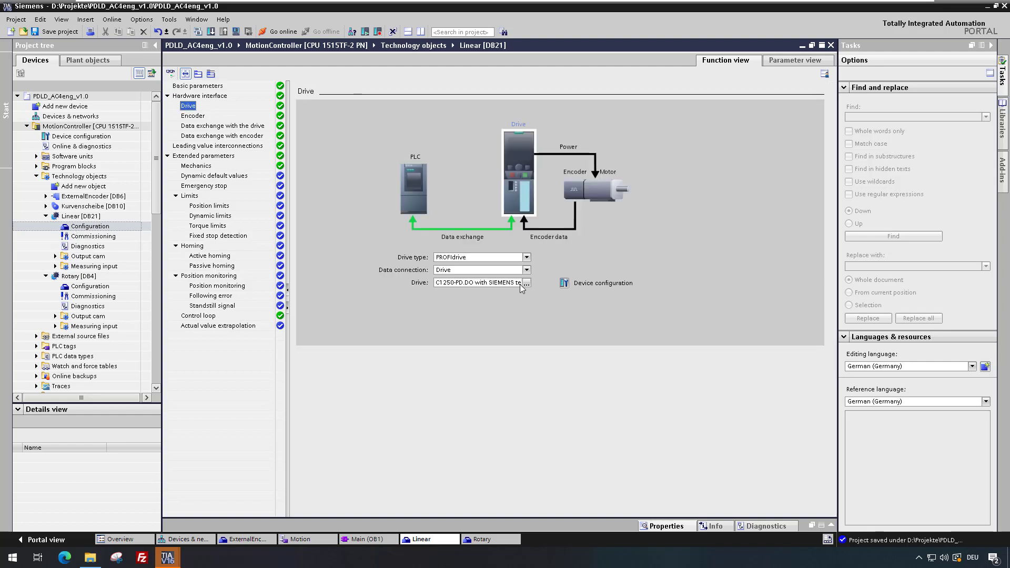
left_click_drag(519, 284, 525, 285)
left_click(525, 283)
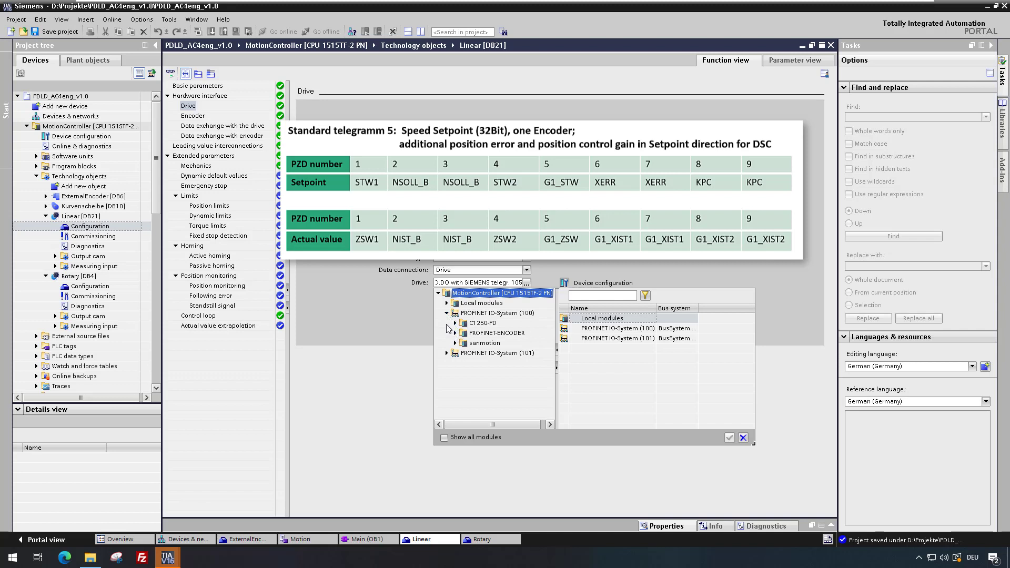
left_click(456, 325)
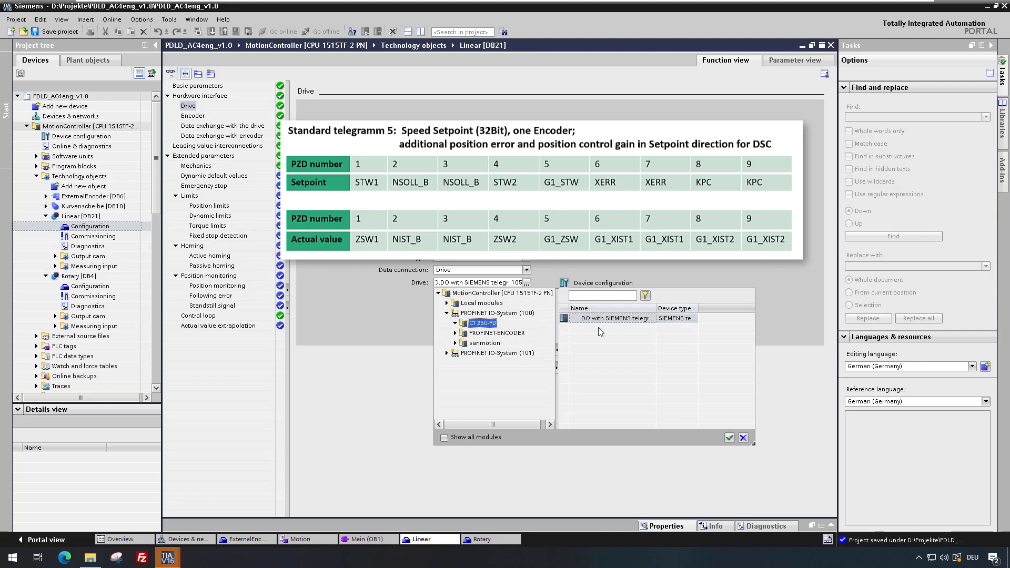
left_click_drag(696, 315, 751, 311)
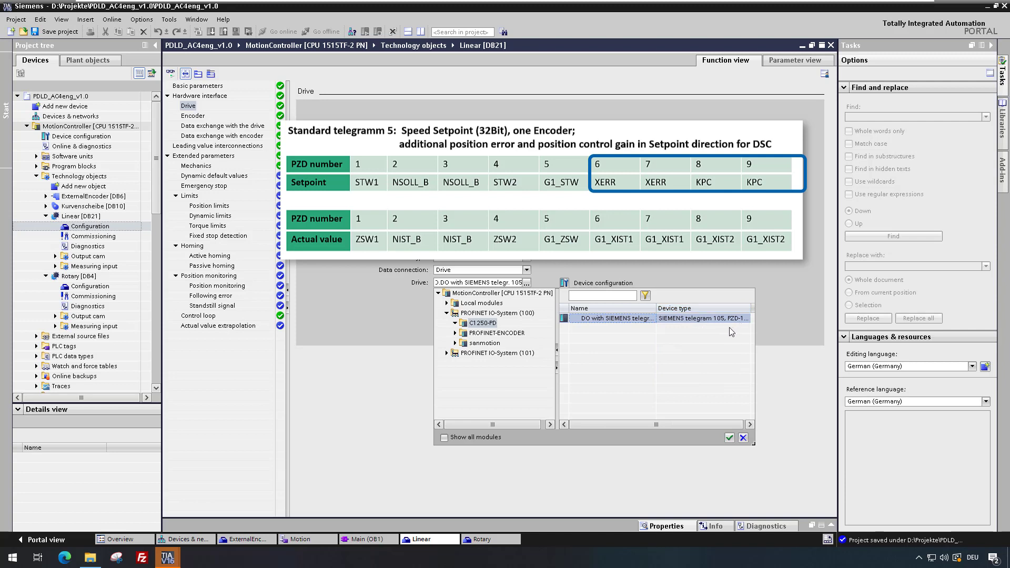
left_click(742, 437)
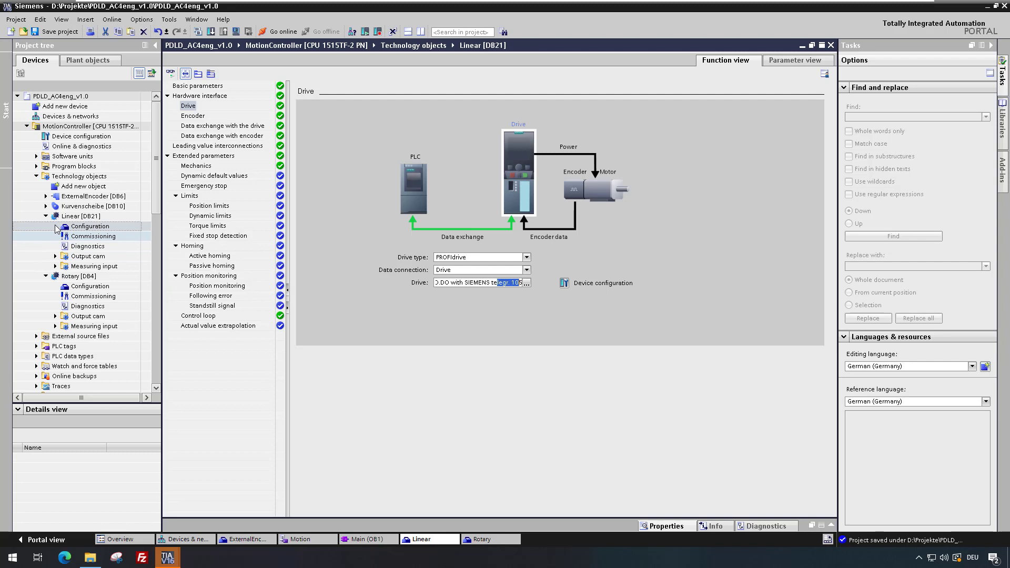
left_click(46, 196)
double_click(88, 207)
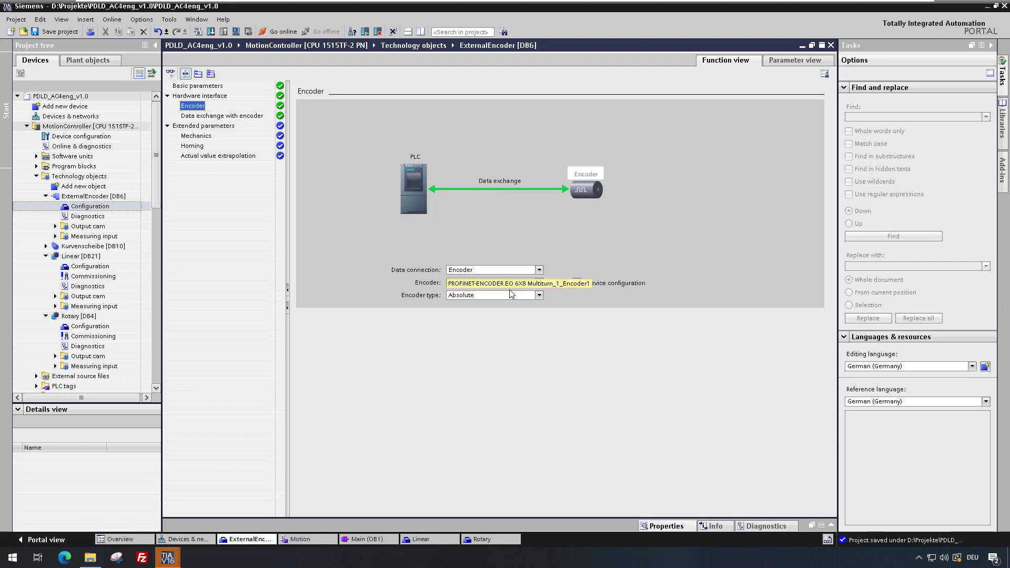
Confirm ExternalEncoder uses PROFINET-ENCODER EO 6X8 Multiturn_1 on Telegram 81, then open Devices & networks
left_click(462, 282)
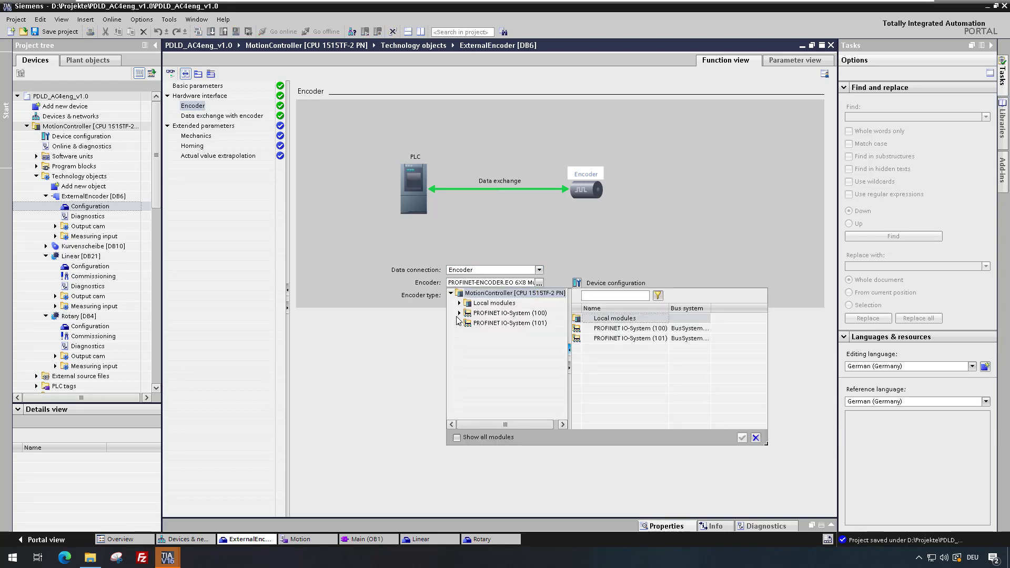
left_click(459, 313)
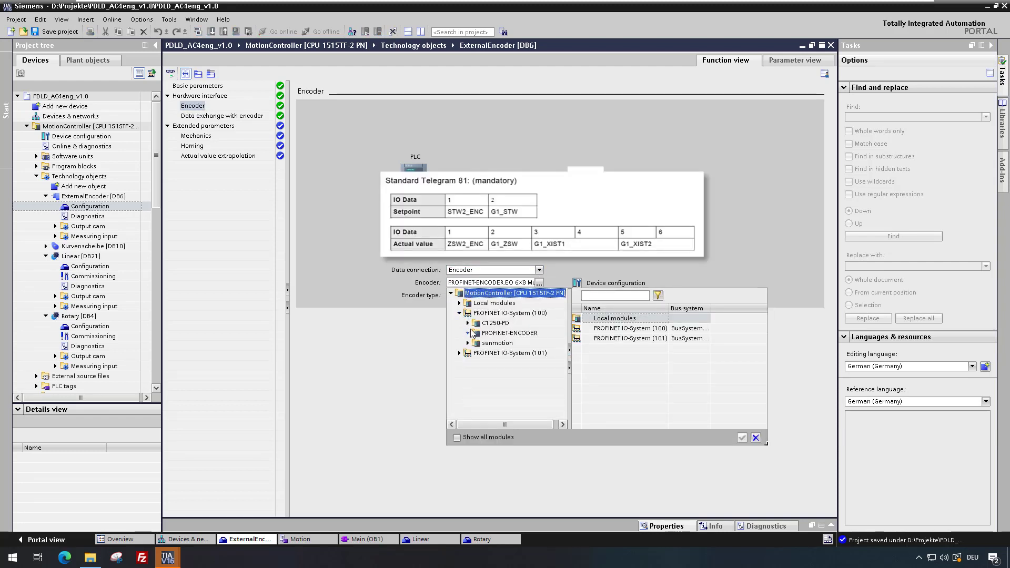
left_click(480, 333)
left_click_drag(708, 309, 762, 308)
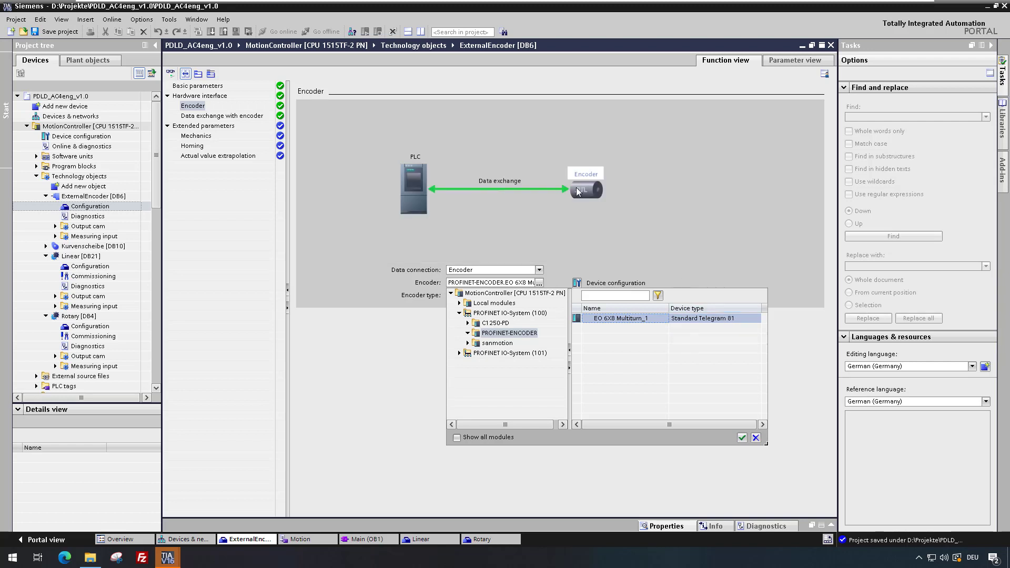
double_click(71, 117)
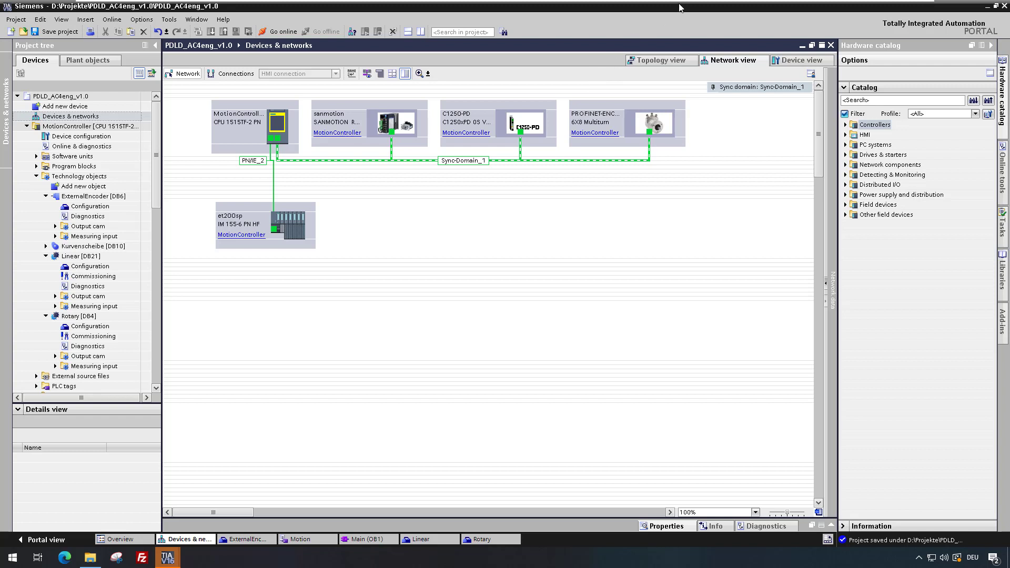
Check the topology view, then show Sync-Domain_1's isochronous overview with MC-Servo at 2 ms
left_click(667, 61)
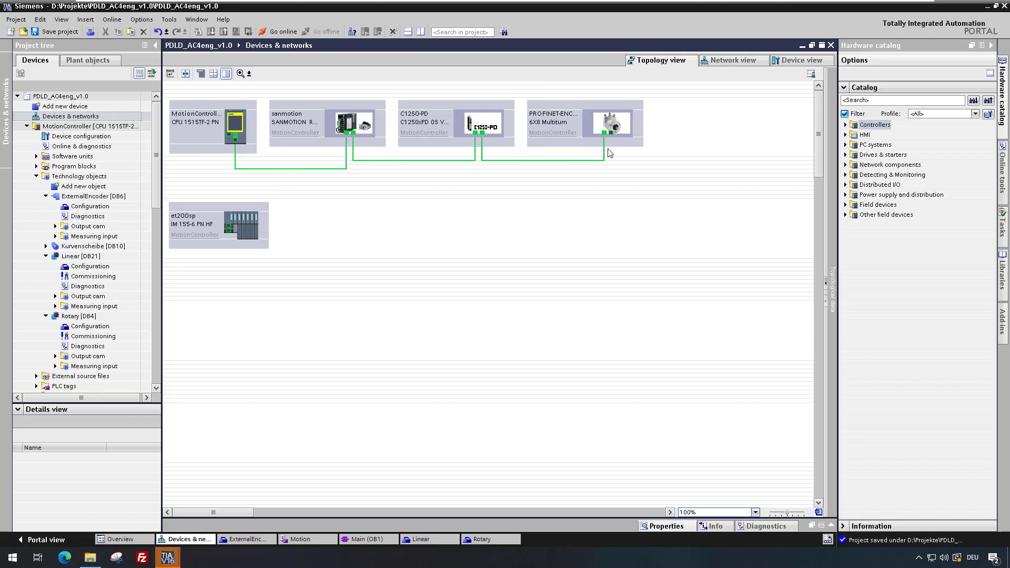
left_click(711, 60)
left_click(488, 160)
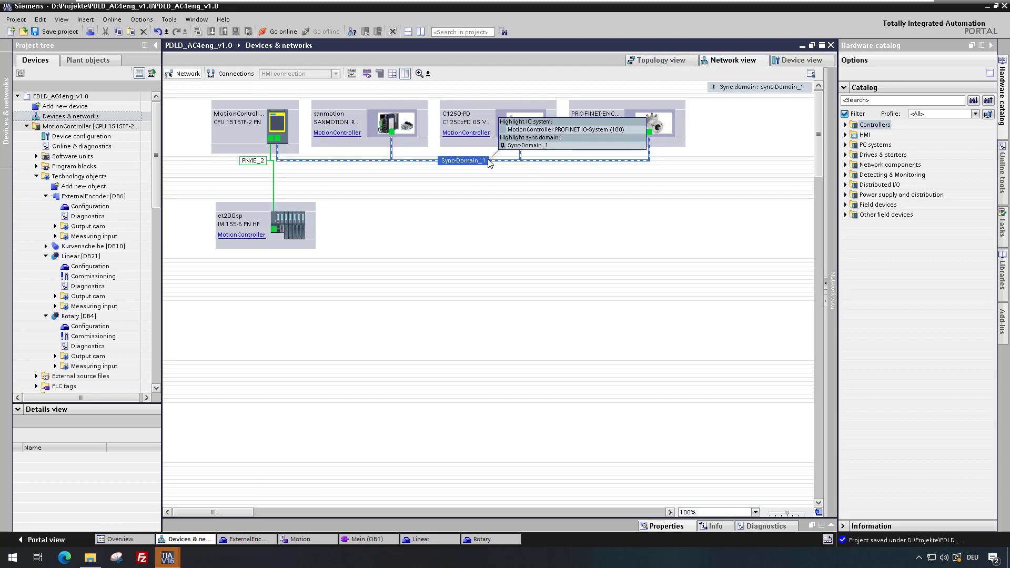
left_click(665, 526)
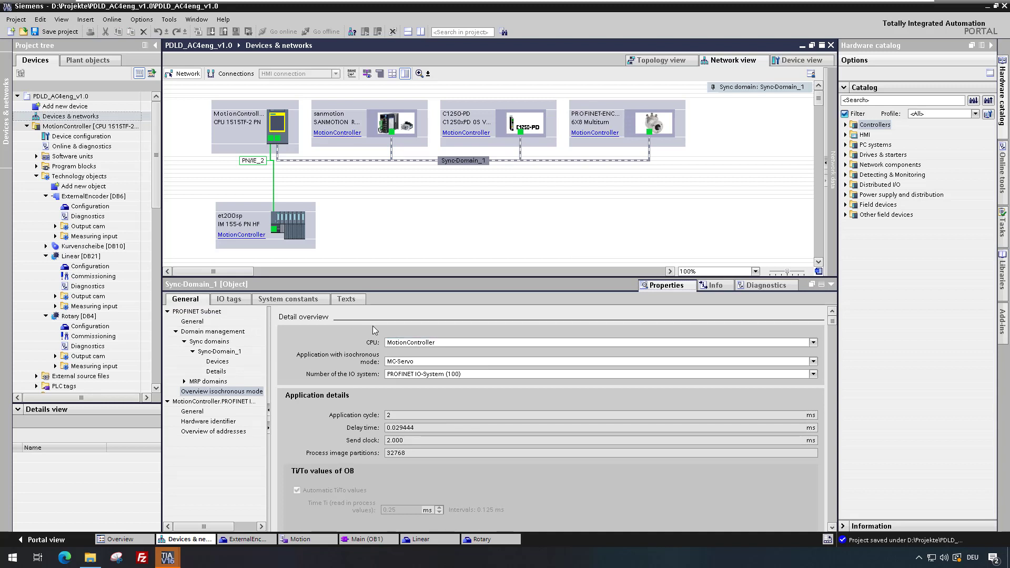
left_click_drag(834, 322, 819, 411)
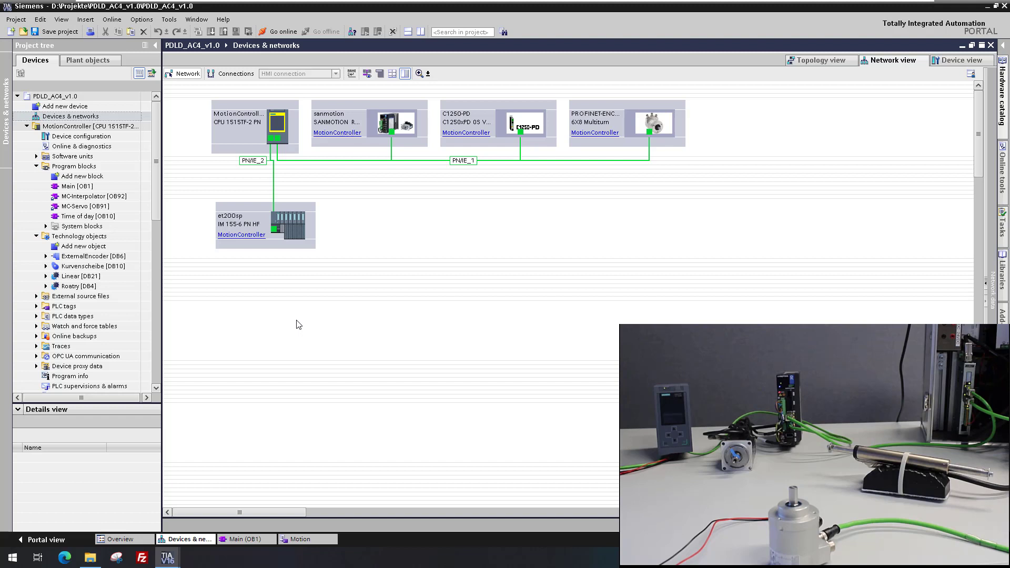
Open Main [OB1] and scroll through its program networks
double_click(85, 187)
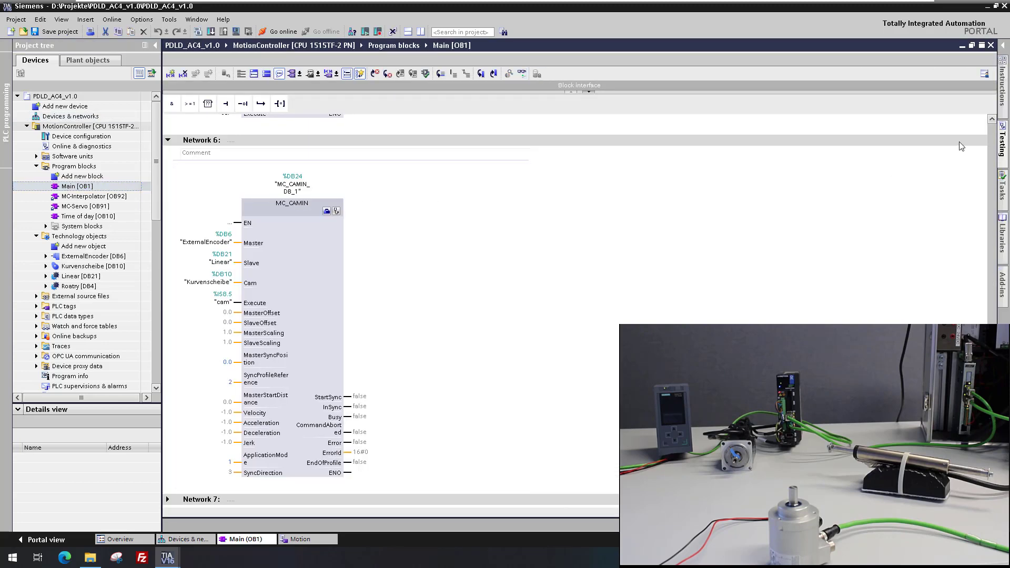
scroll(993, 130, "up", 10)
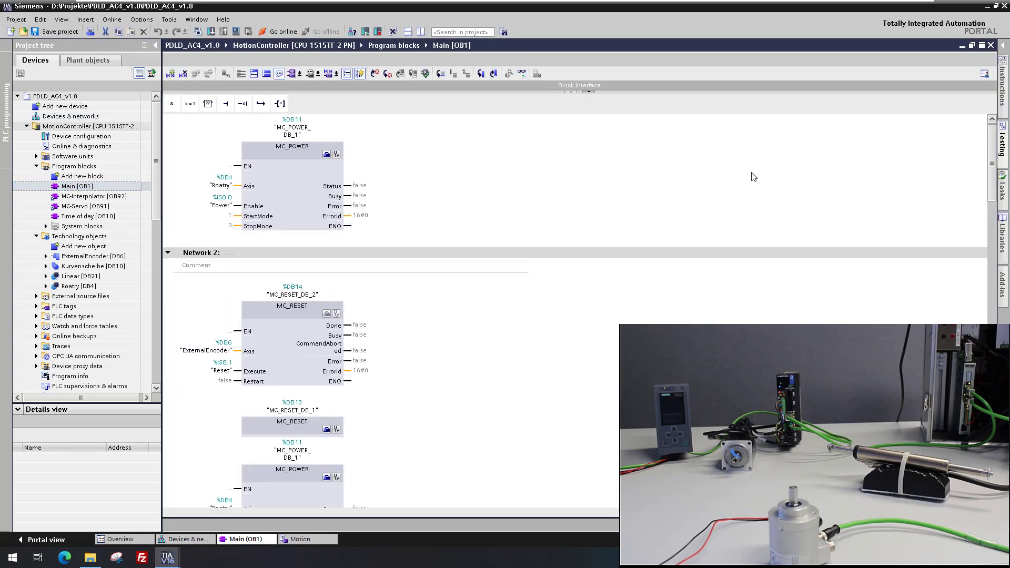
scroll(542, 207, "up", 5)
scroll(498, 231, "down", 3)
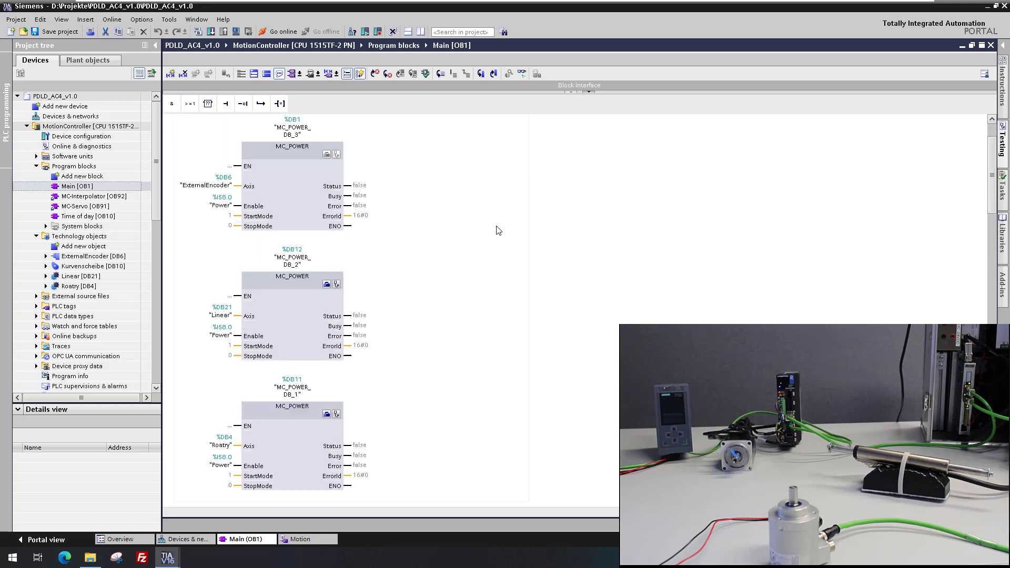
scroll(497, 257, "down", 15)
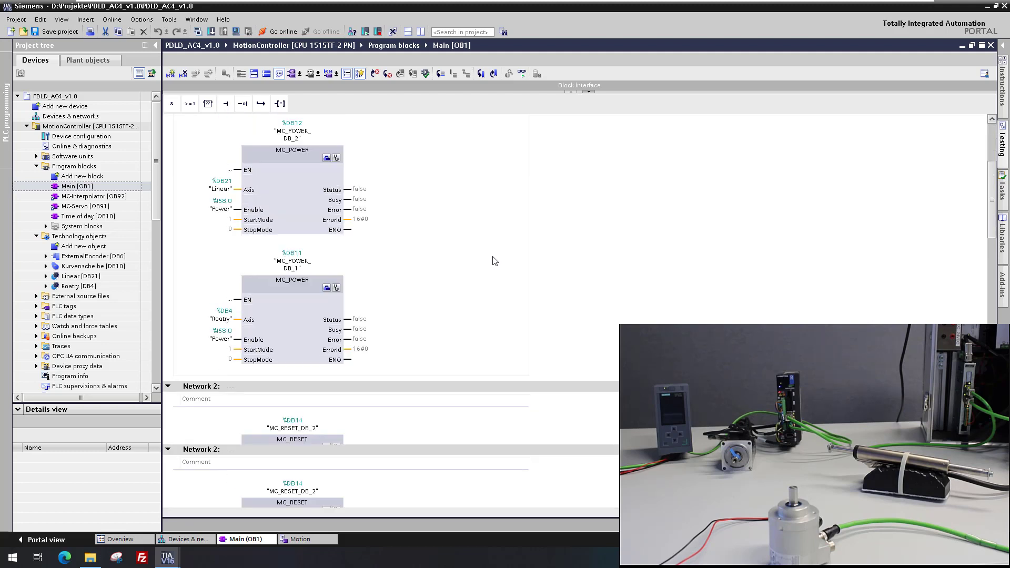
scroll(497, 259, "down", 3)
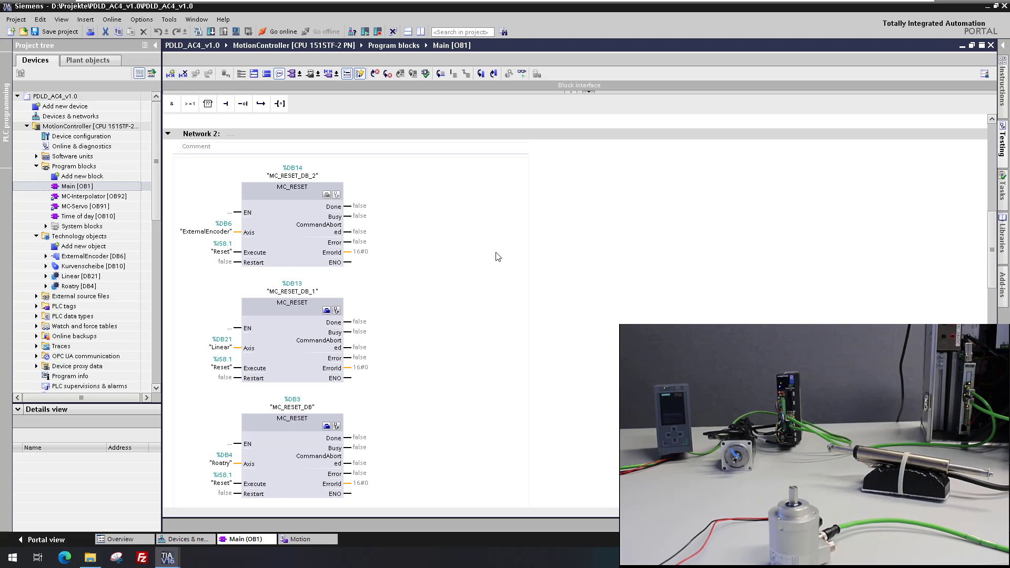
scroll(497, 257, "down", 18)
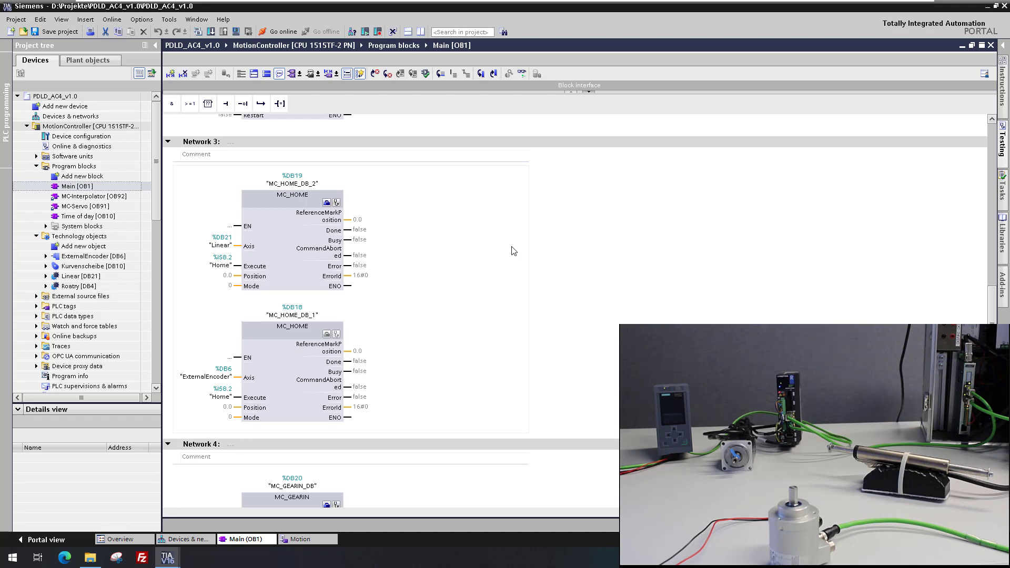
scroll(513, 251, "down", 12)
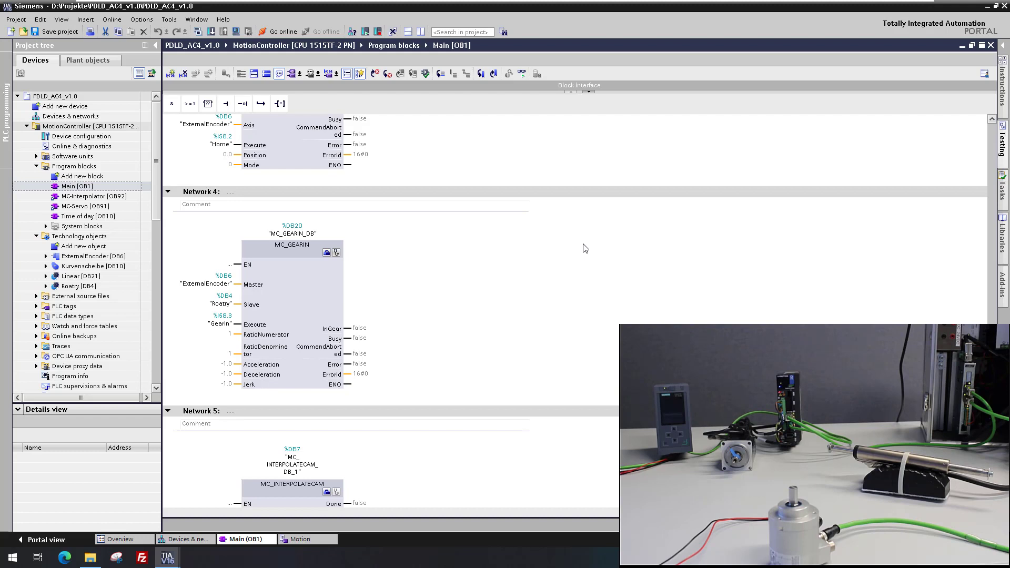
scroll(586, 248, "down", 10)
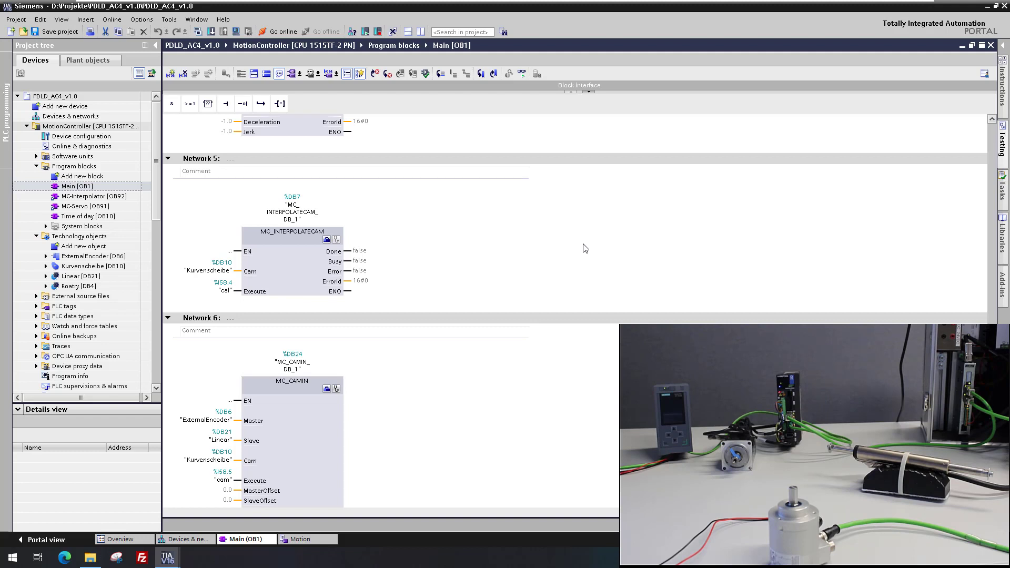
scroll(585, 248, "down", 3)
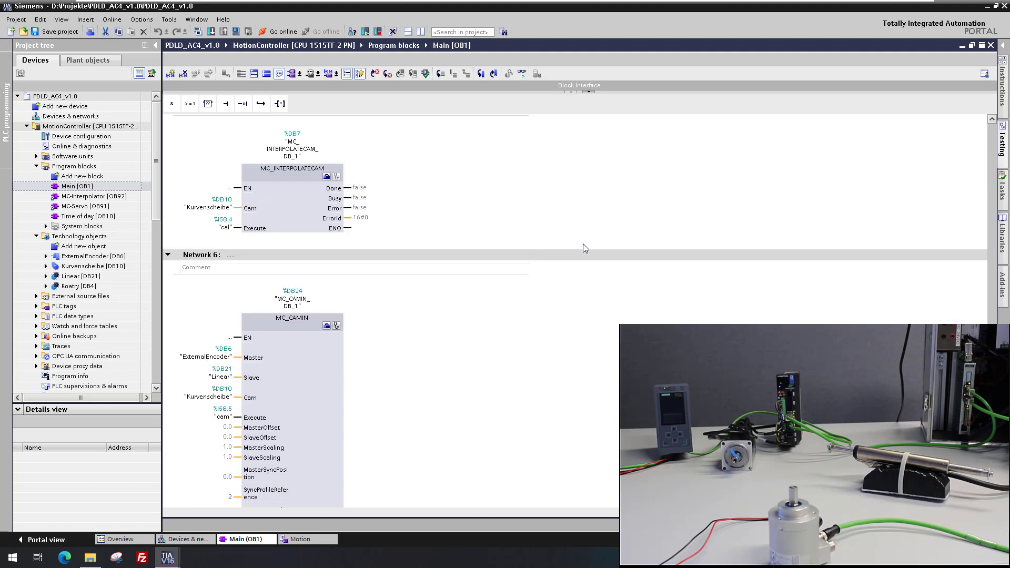
scroll(585, 248, "down", 3)
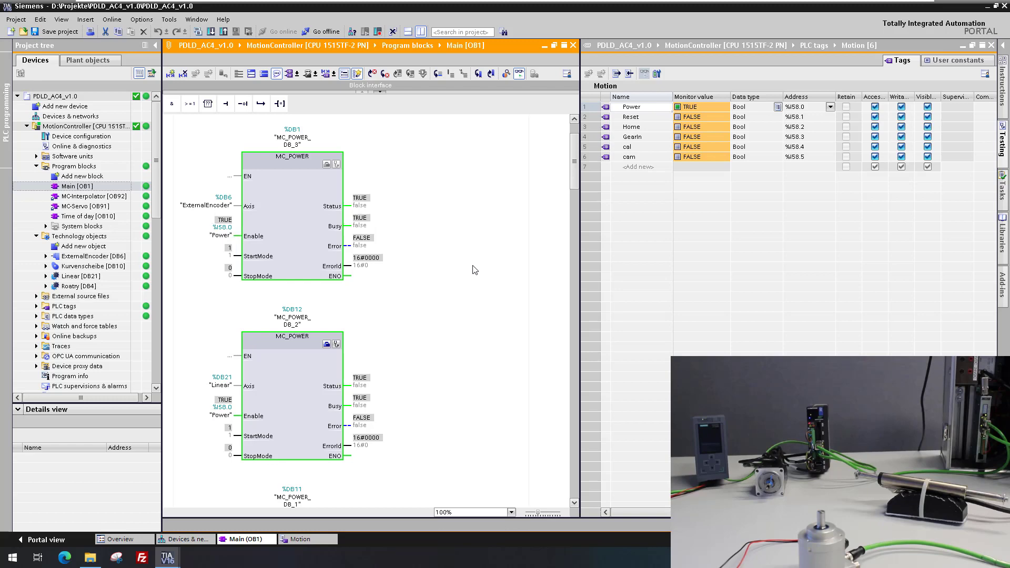
Scroll through the OB1 networks to review the axis Power and Home logic
scroll(490, 291, "down", 15)
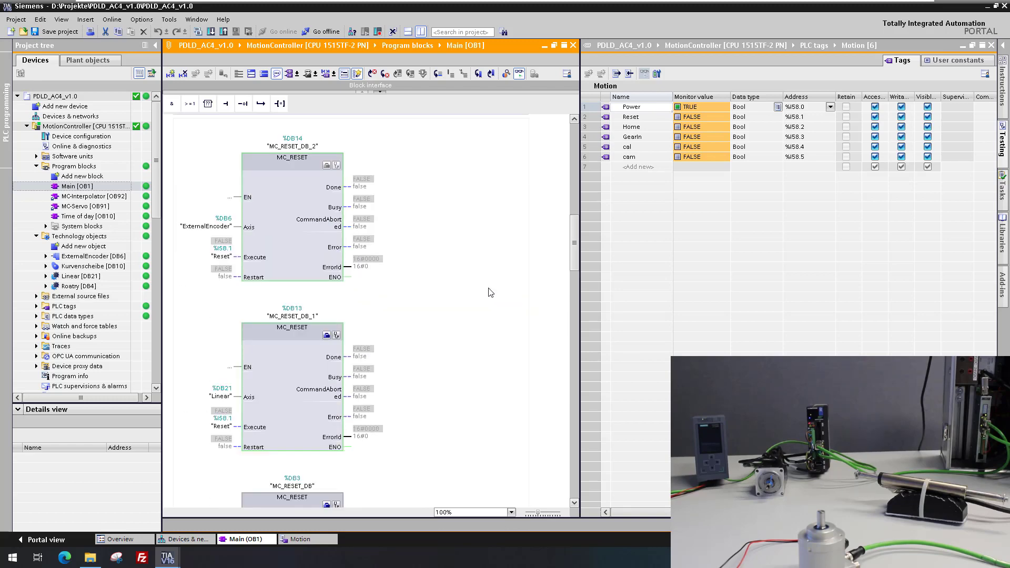
scroll(491, 292, "down", 15)
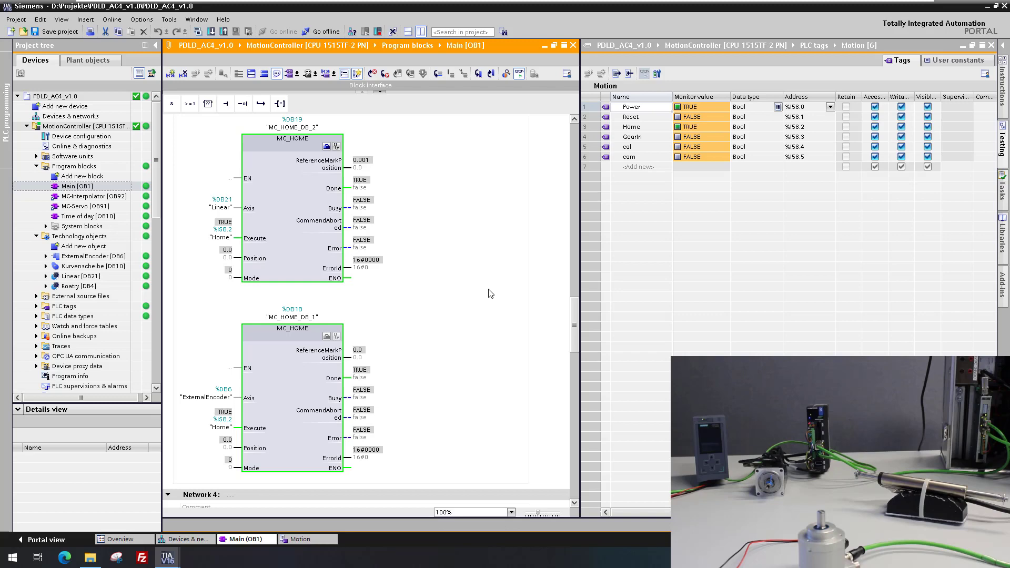
scroll(490, 293, "down", 15)
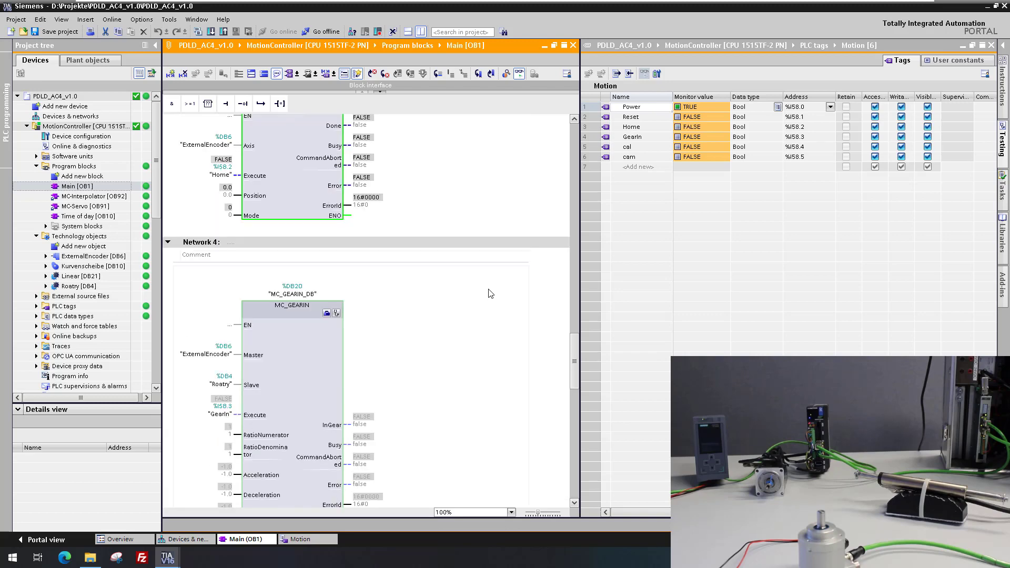
scroll(490, 293, "up", 3)
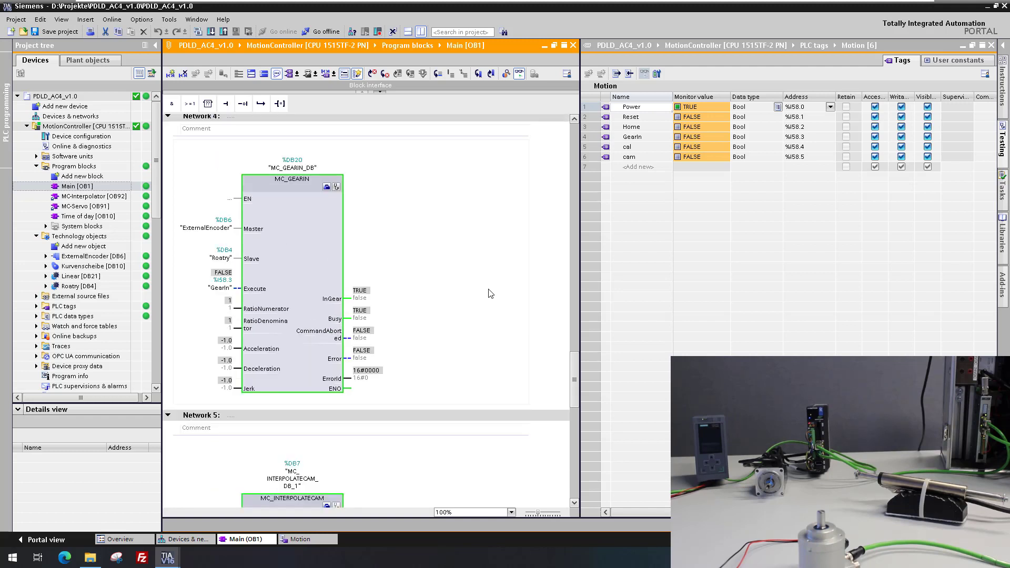
scroll(490, 293, "down", 12)
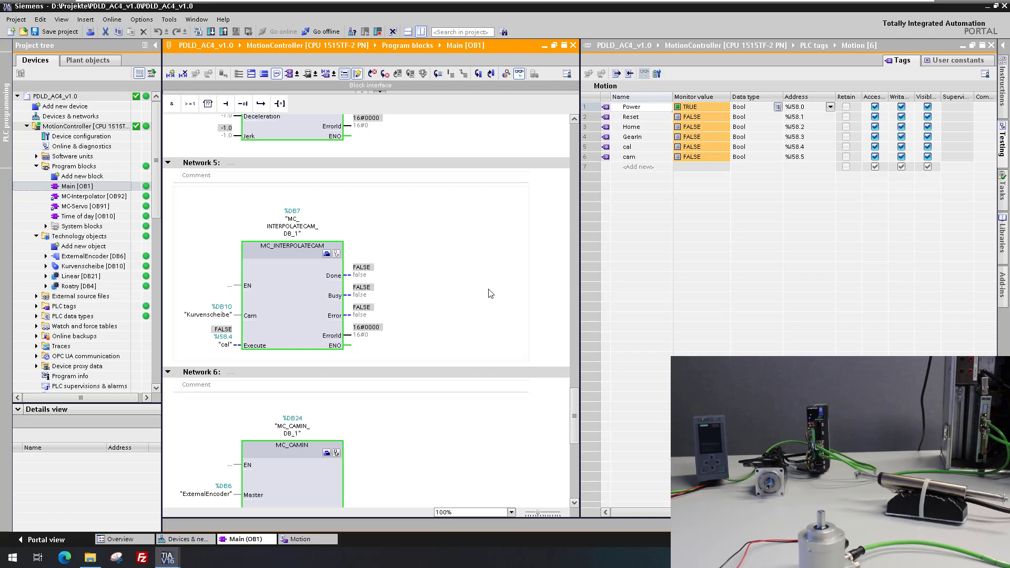
scroll(490, 293, "down", 15)
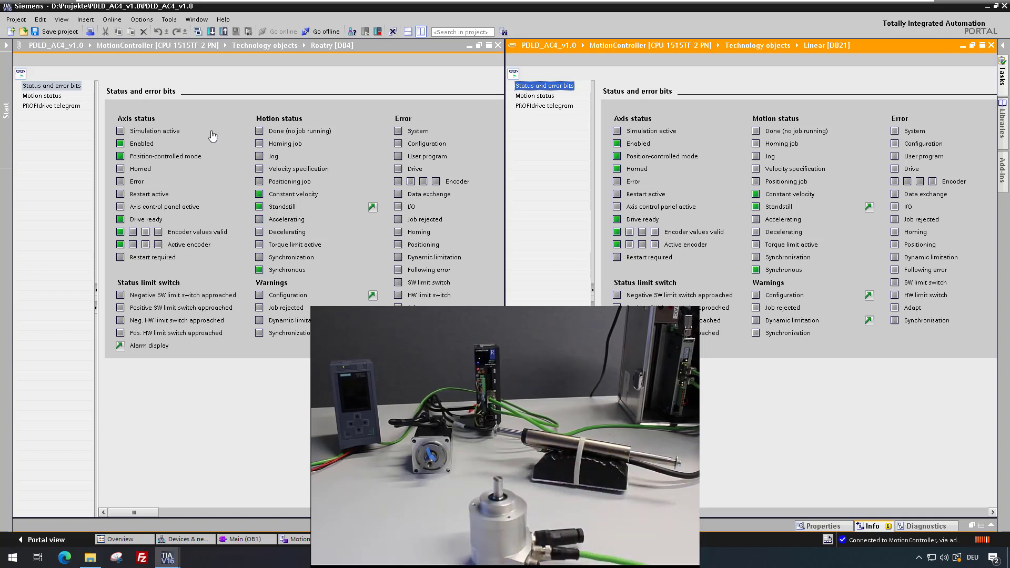
Show Motion status, then PROFIdrive telegram data, in both the Roatry and Linear diagnostics
left_click(51, 96)
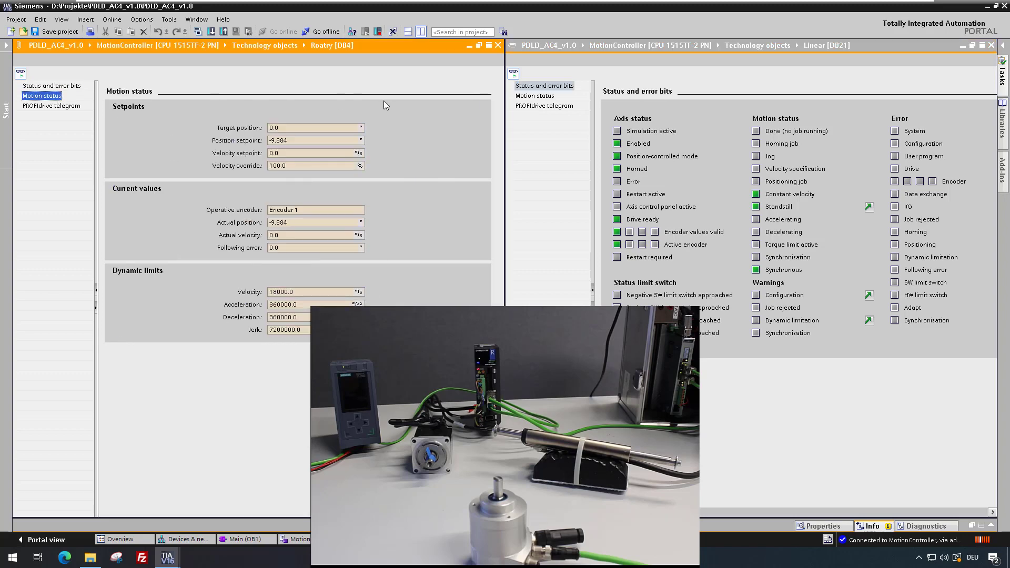
left_click(534, 96)
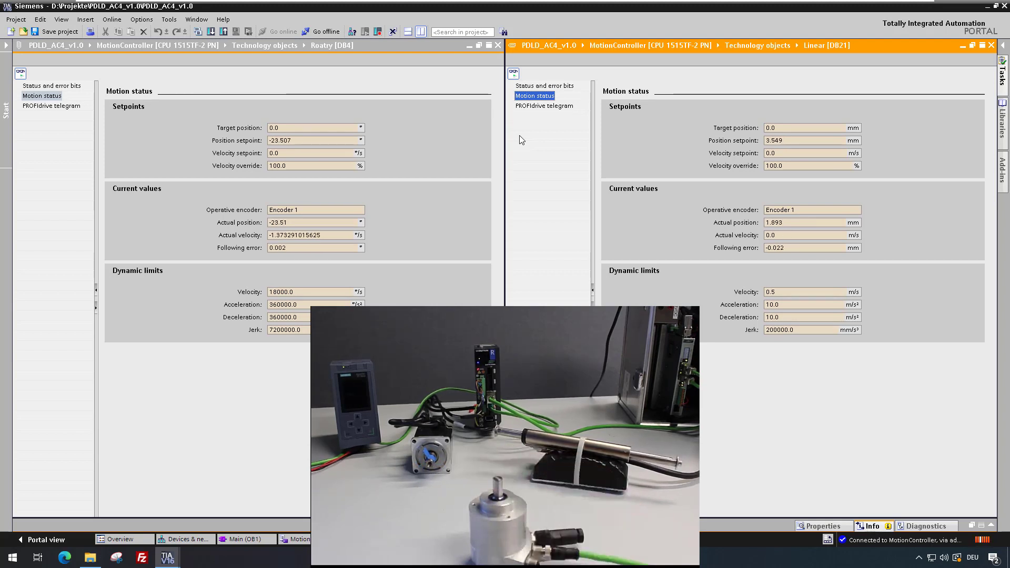
left_click(50, 106)
left_click(544, 105)
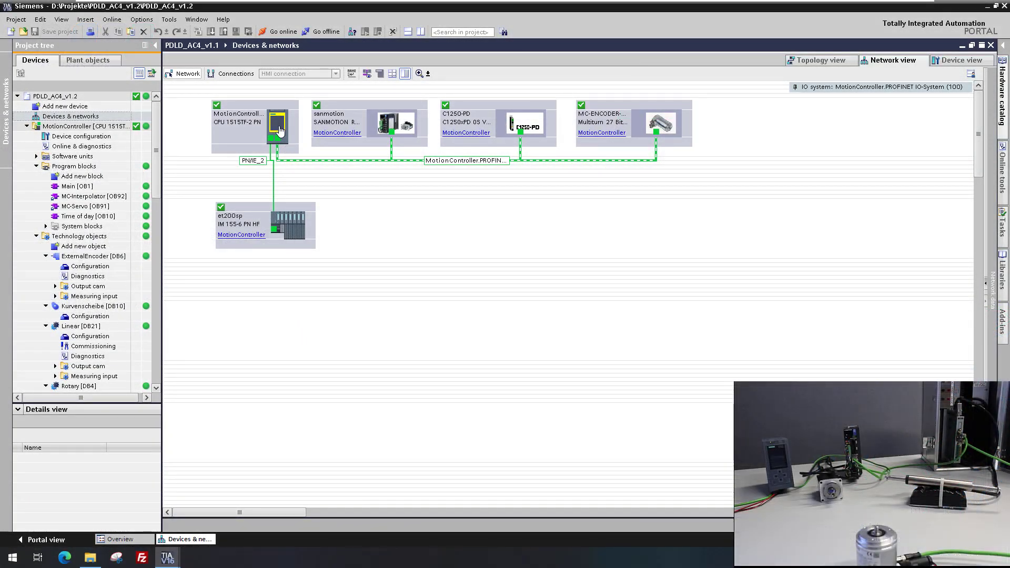
Take the project offline from the MotionController with Ctrl+M
left_click(279, 128)
left_click(282, 32)
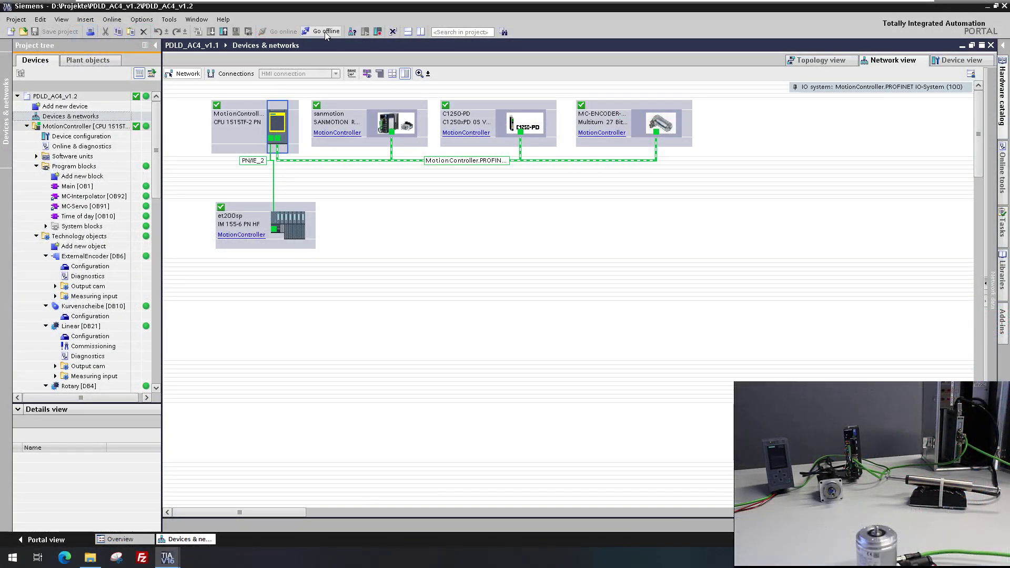
key("ctrl+m")
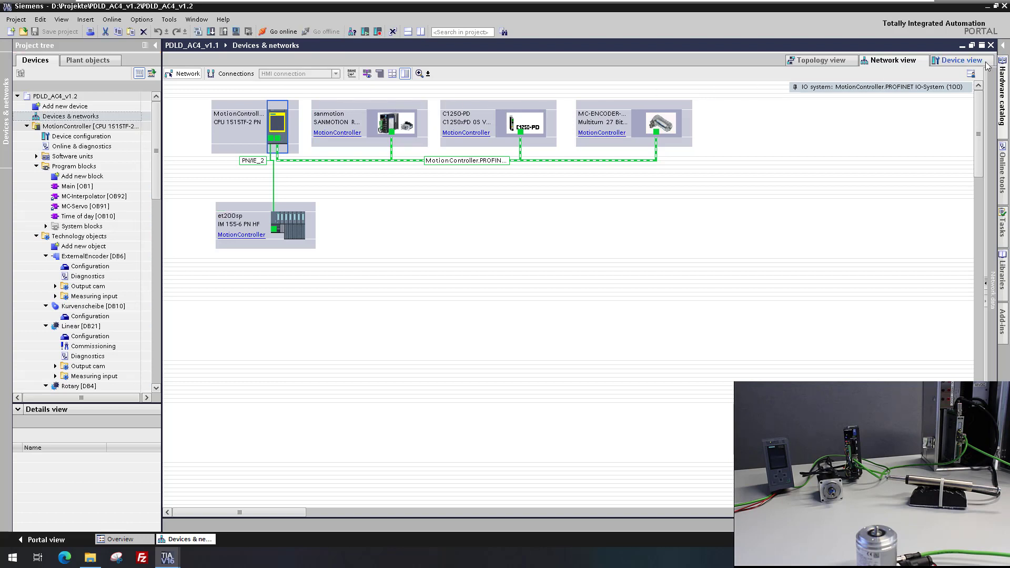
Add a CMMT-AS V1 drive from the hardware catalog and delete the sanmotion drive
left_click(1003, 49)
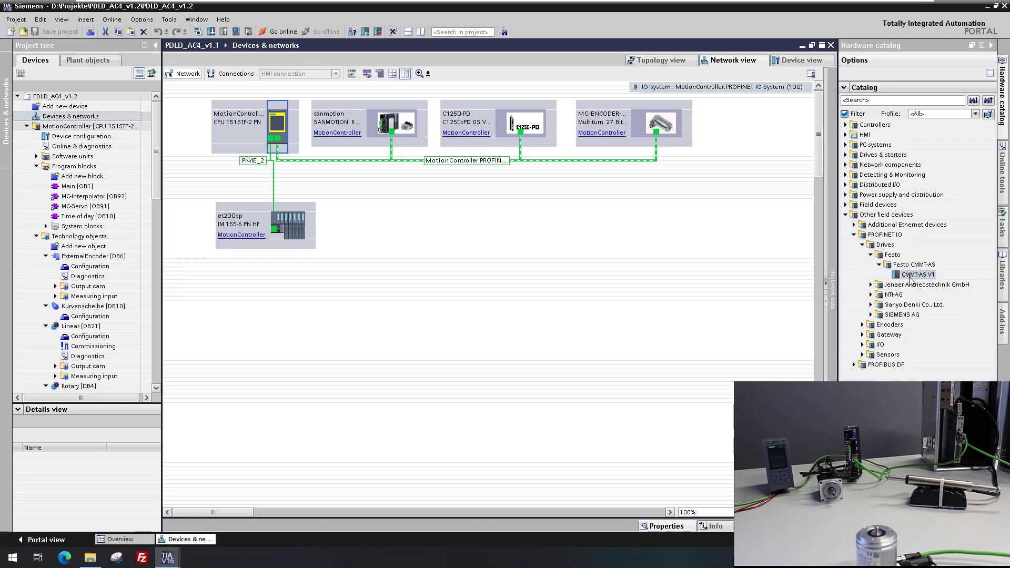
left_click_drag(912, 278, 382, 220)
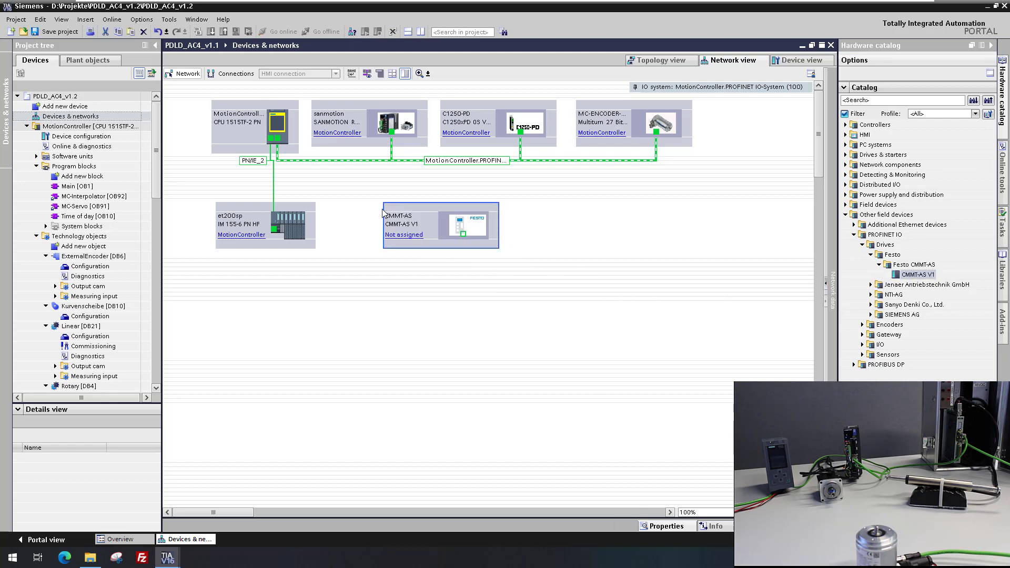
left_click(352, 111)
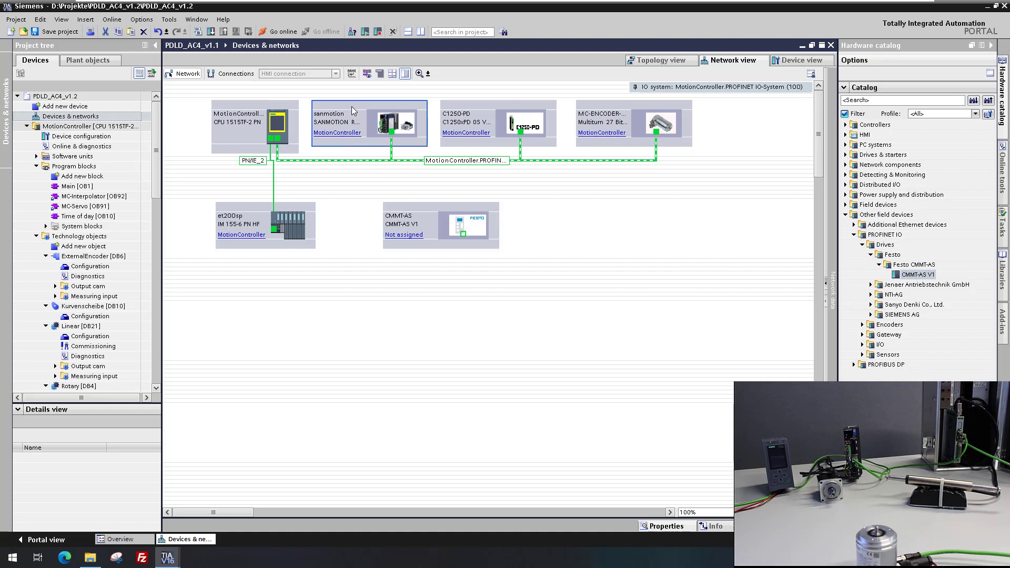
key("Delete")
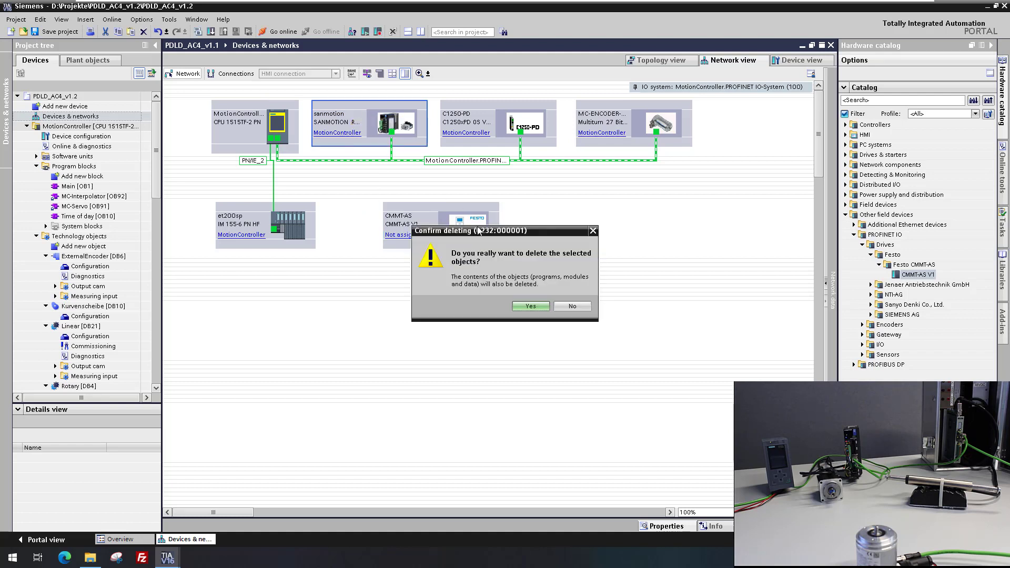
left_click(531, 306)
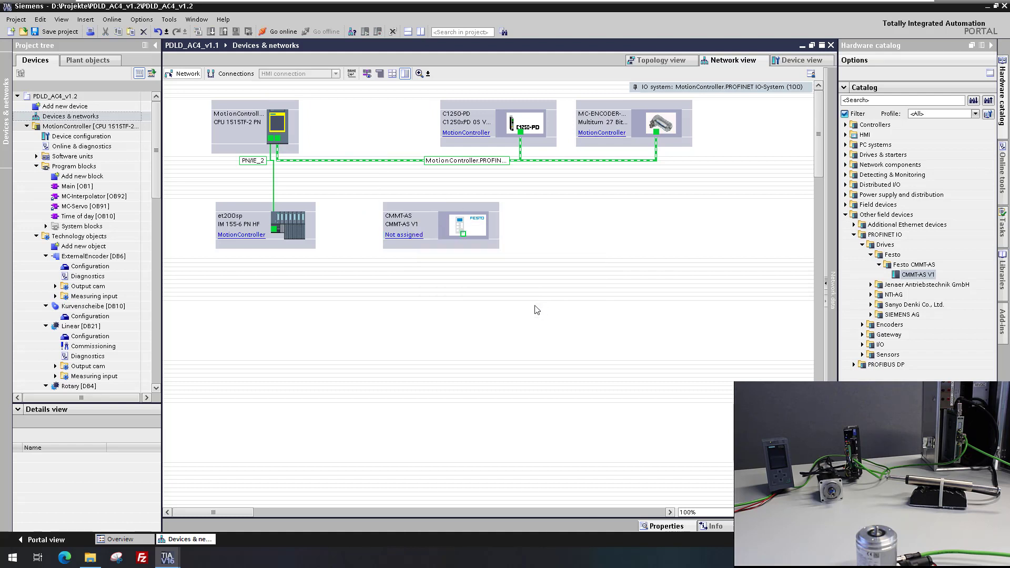
Assign CMMT-AS to MotionController.PROFINET-Schnittstelle_1 and open its device view
left_click_drag(430, 212, 360, 109)
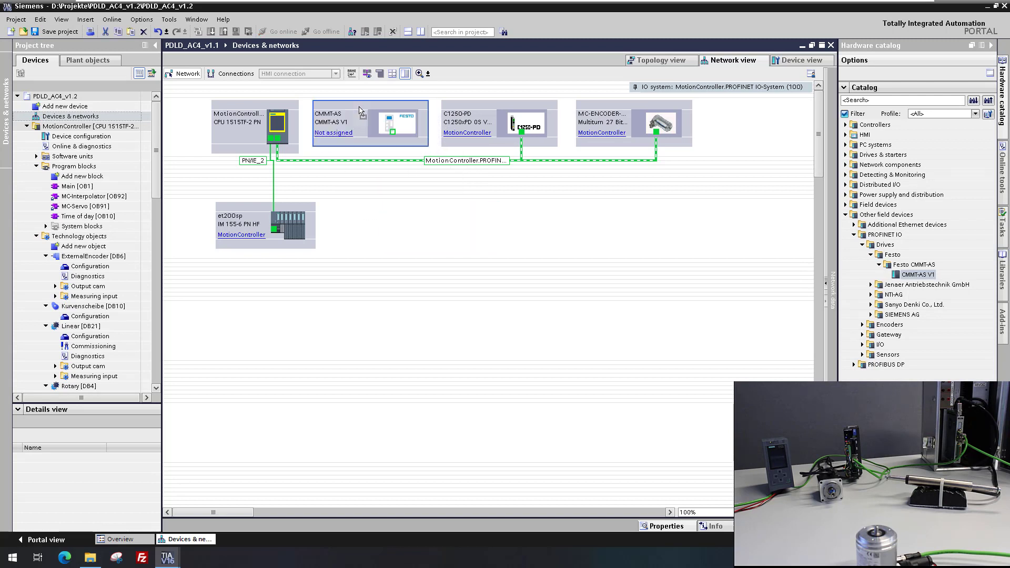
left_click(343, 136)
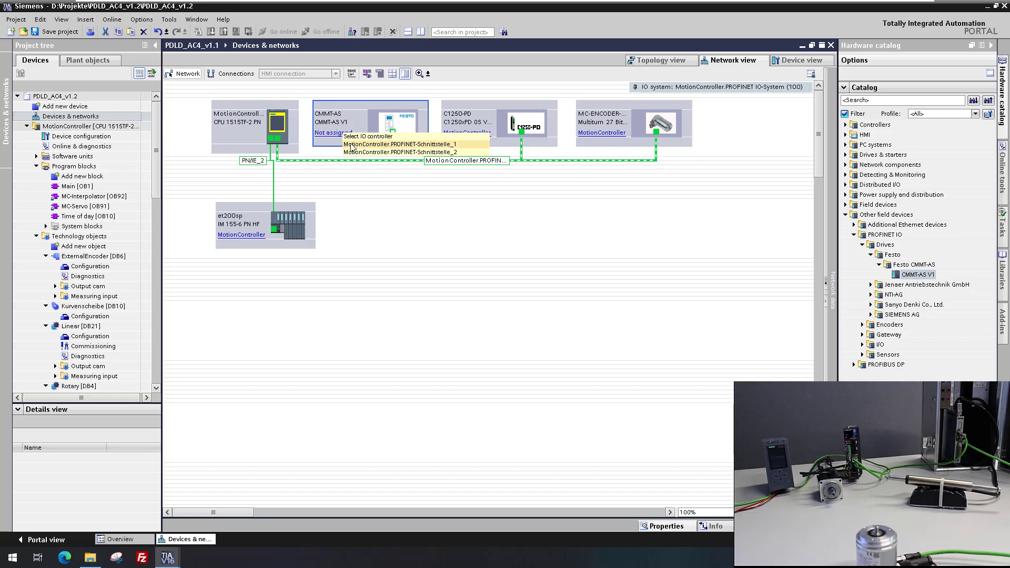
left_click(352, 144)
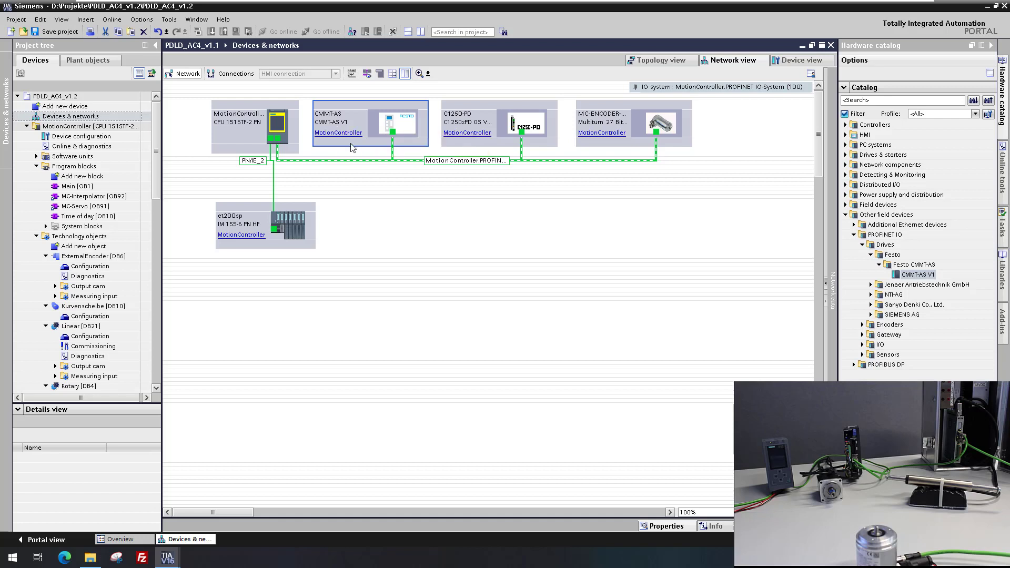
double_click(399, 125)
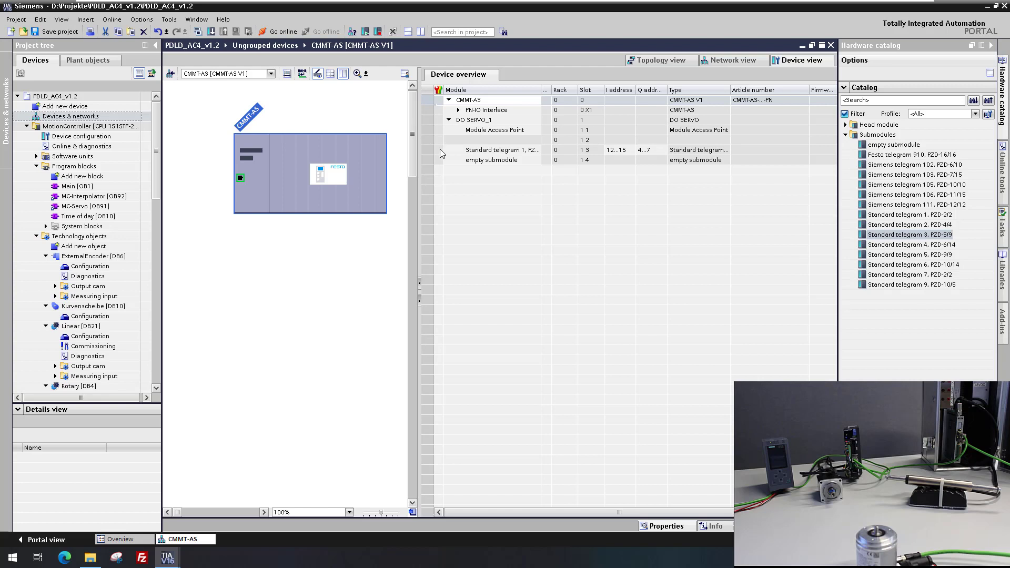
Replace the CMMT-AS's Standard telegram 1 with Standard telegram 3 in slot 1 3
left_click(442, 152)
key("Delete")
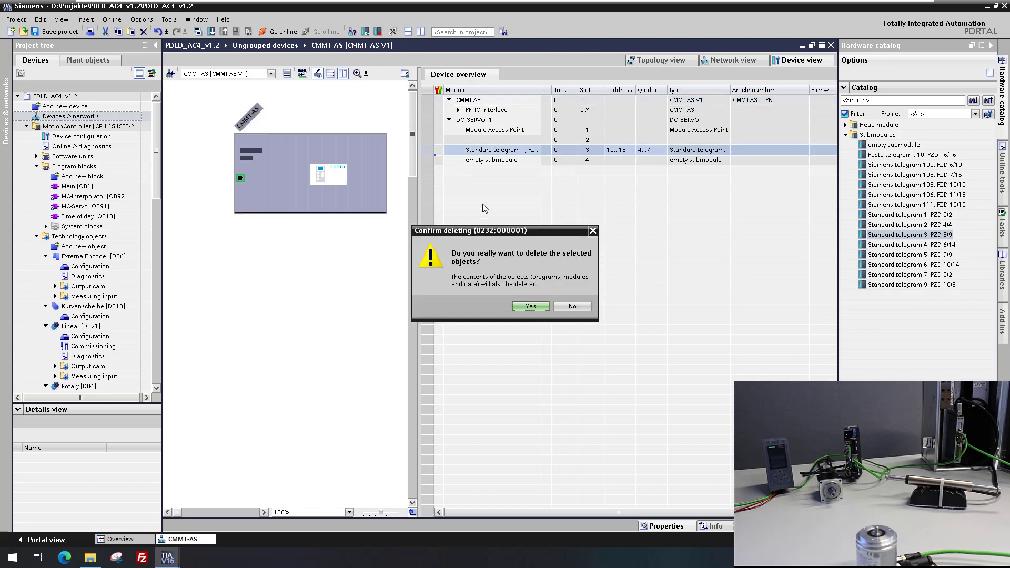
left_click(530, 305)
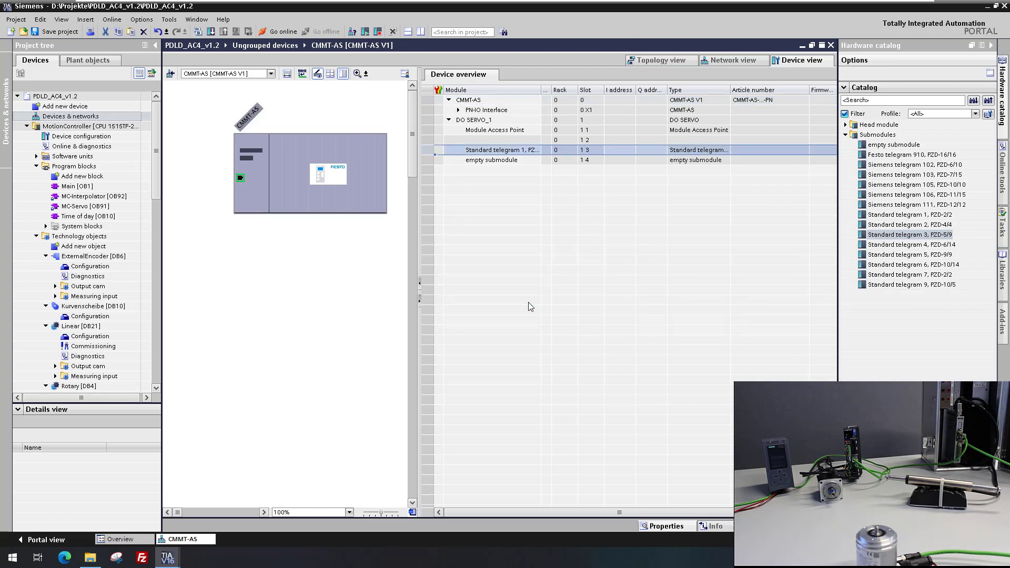
left_click_drag(882, 238, 485, 153)
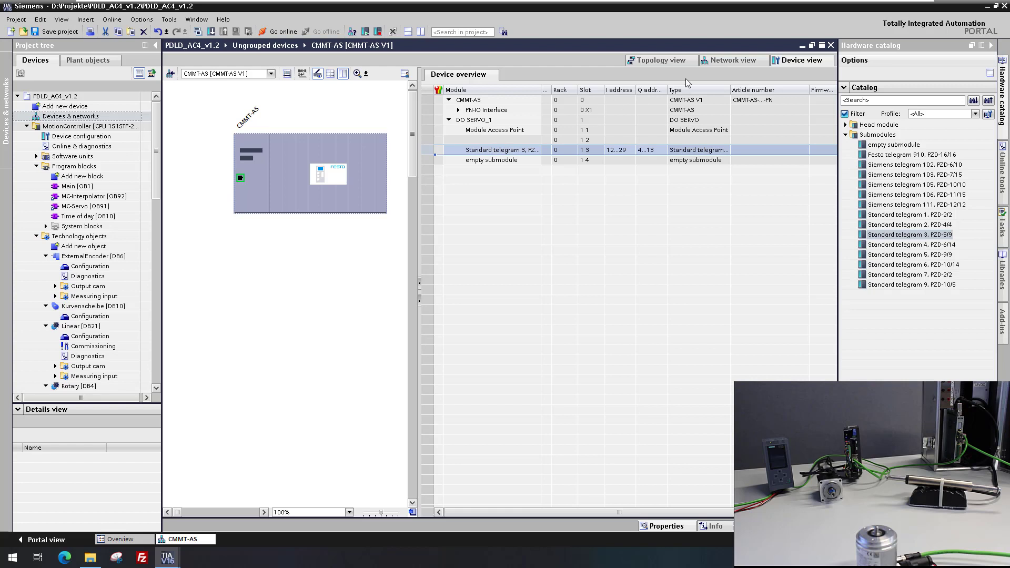
left_click(741, 60)
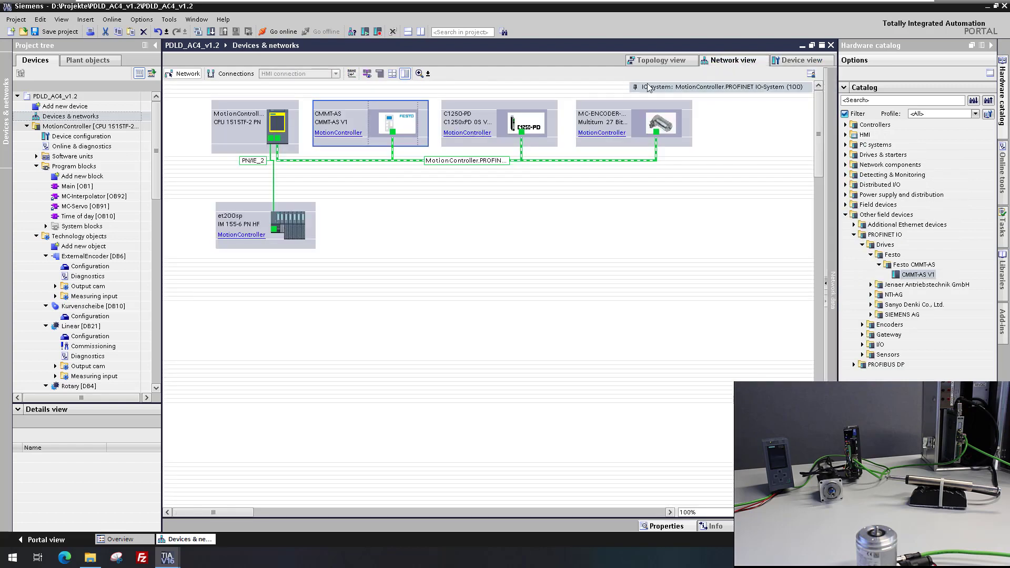
Set the CMMT-AS PROFINET interface's RT class to IRT
left_click(395, 137)
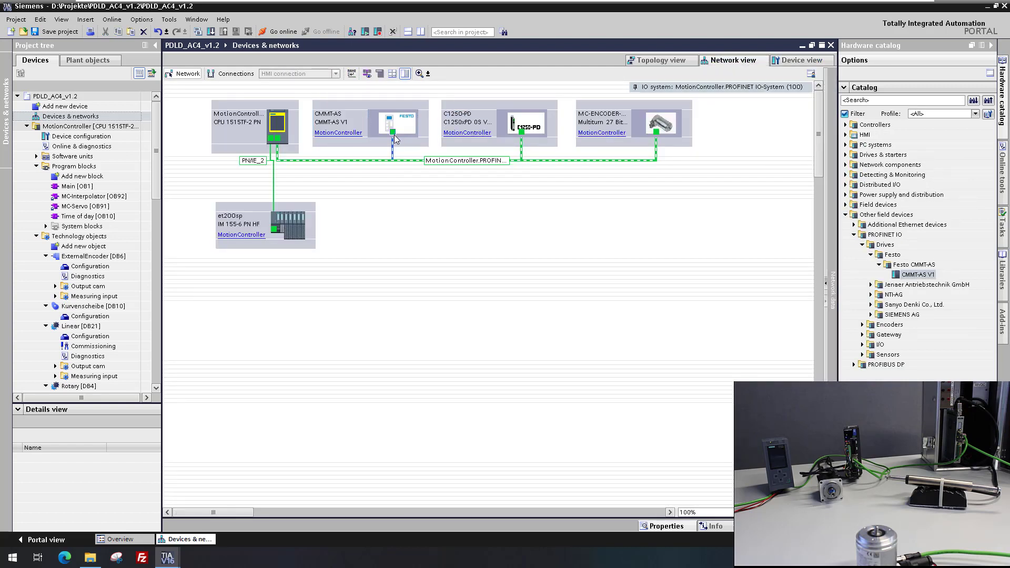
left_click(663, 526)
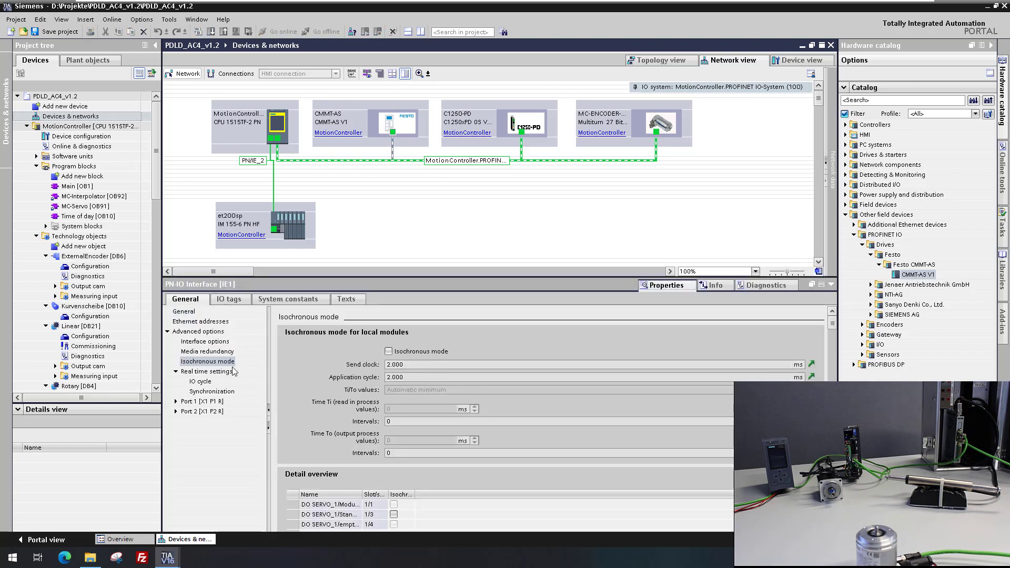
left_click(206, 393)
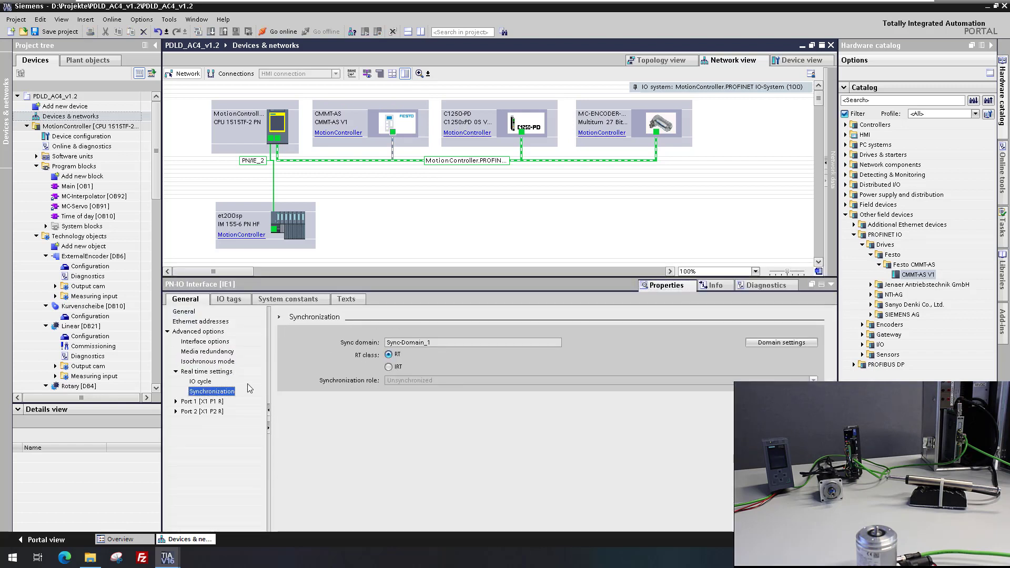
left_click(391, 368)
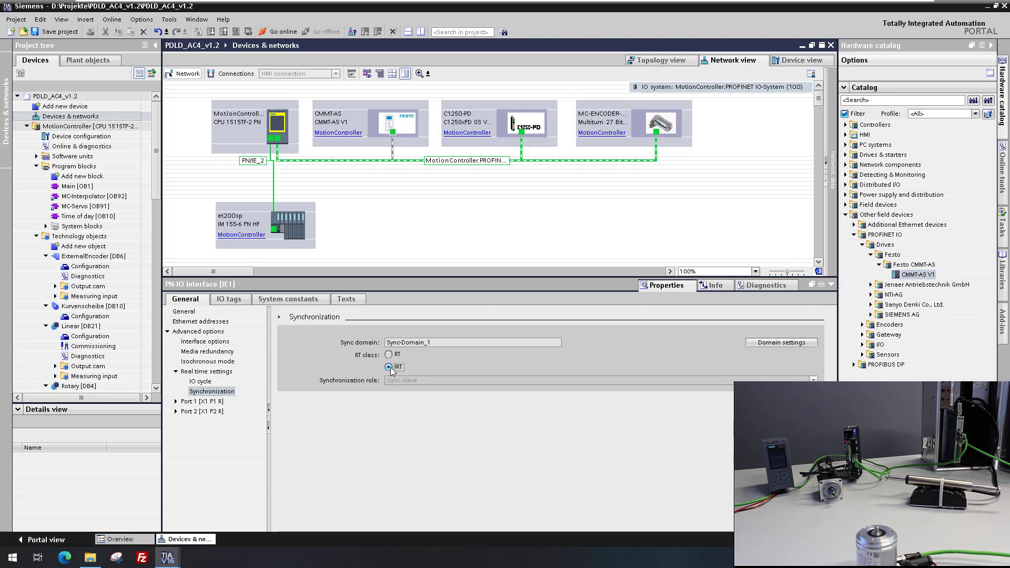
Enable isochronous mode on the CMMT-AS, including the Standard telegram 3 submodule, then view the topology
left_click(206, 363)
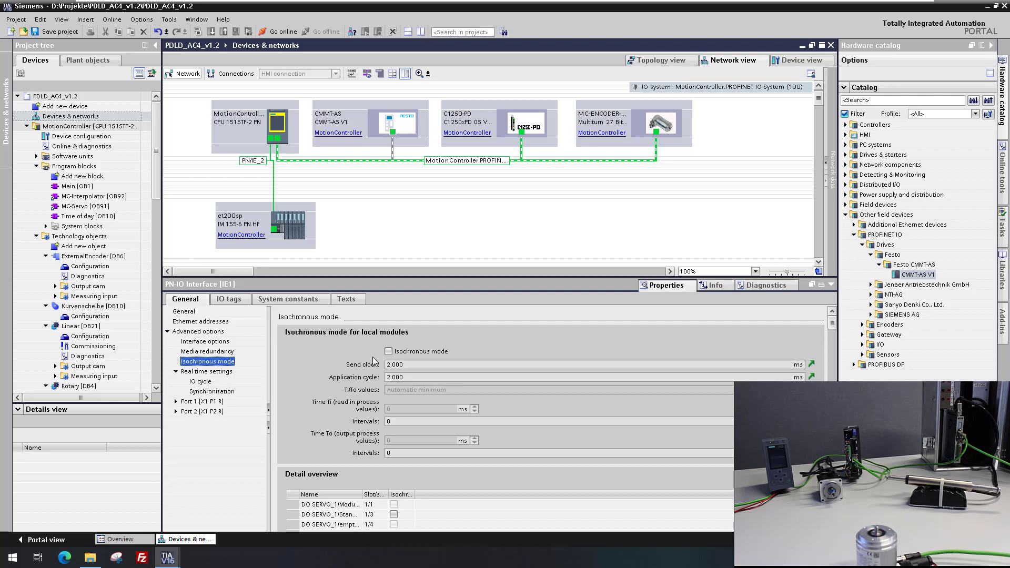
left_click(389, 351)
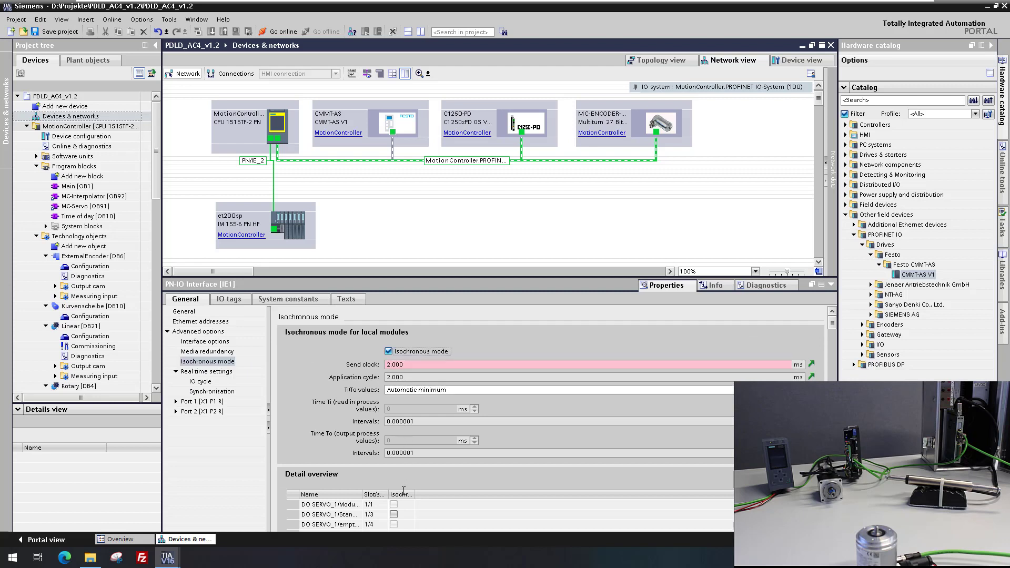
left_click(393, 514)
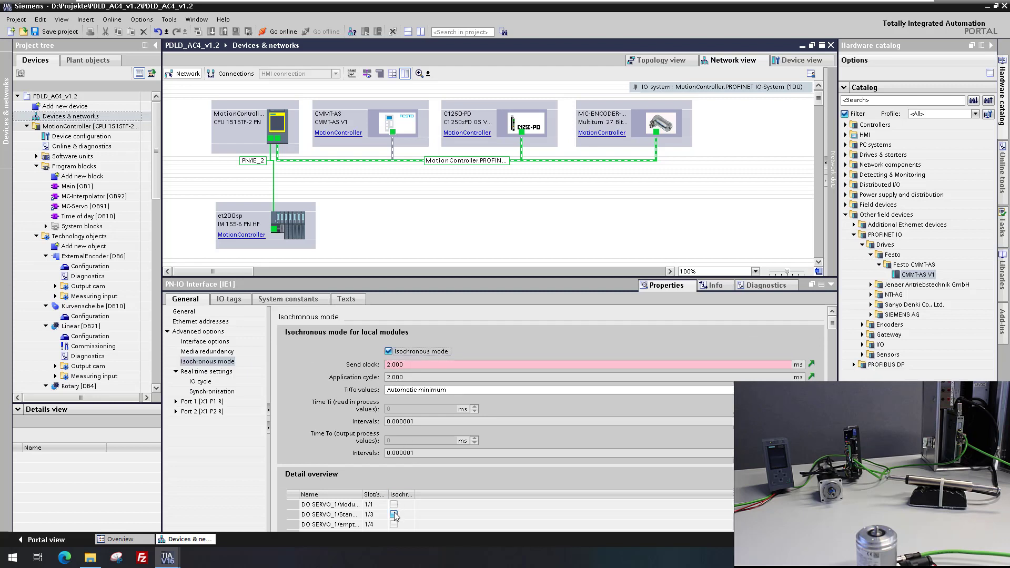
double_click(361, 494)
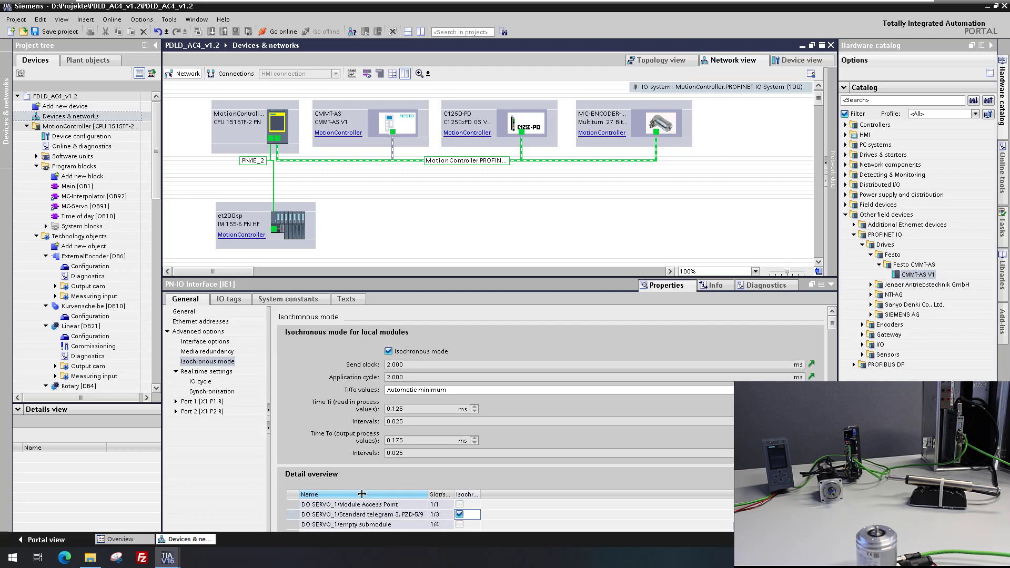
left_click(647, 69)
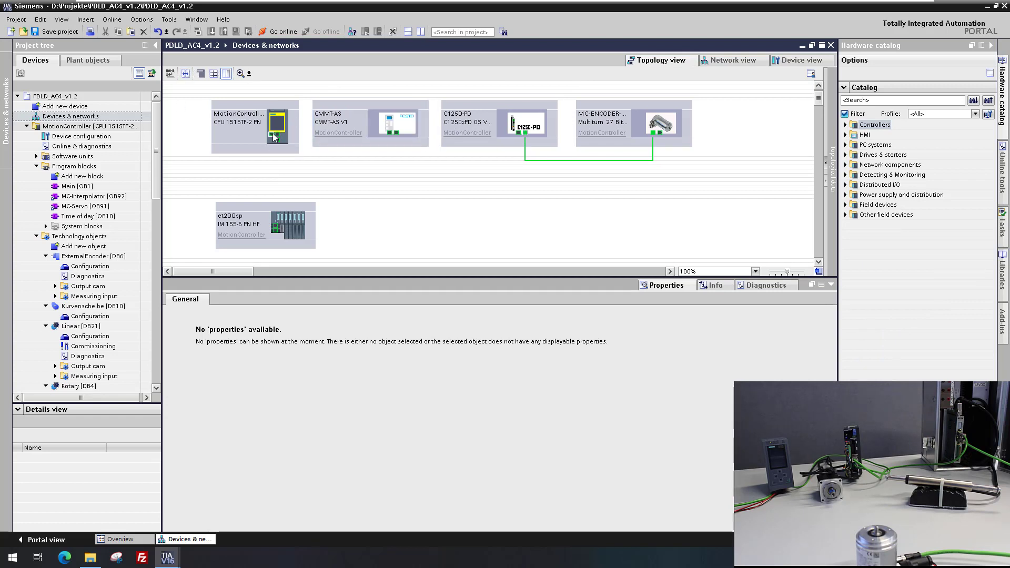
Cable the CPU's PROFINET port to the CMMT-AS port and return to the network view
left_click_drag(277, 134, 519, 134)
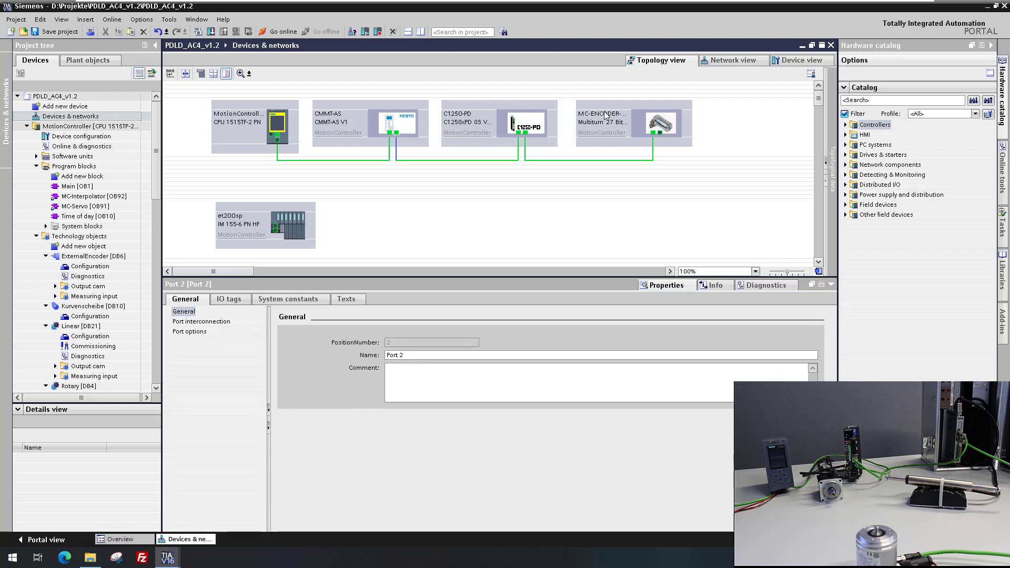
left_click(740, 59)
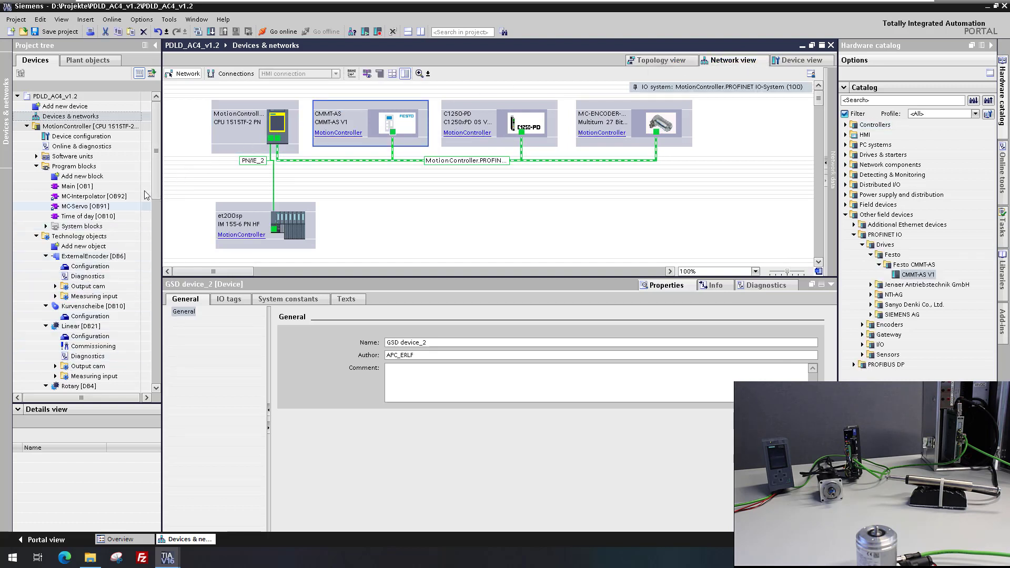
left_click_drag(151, 183, 151, 230)
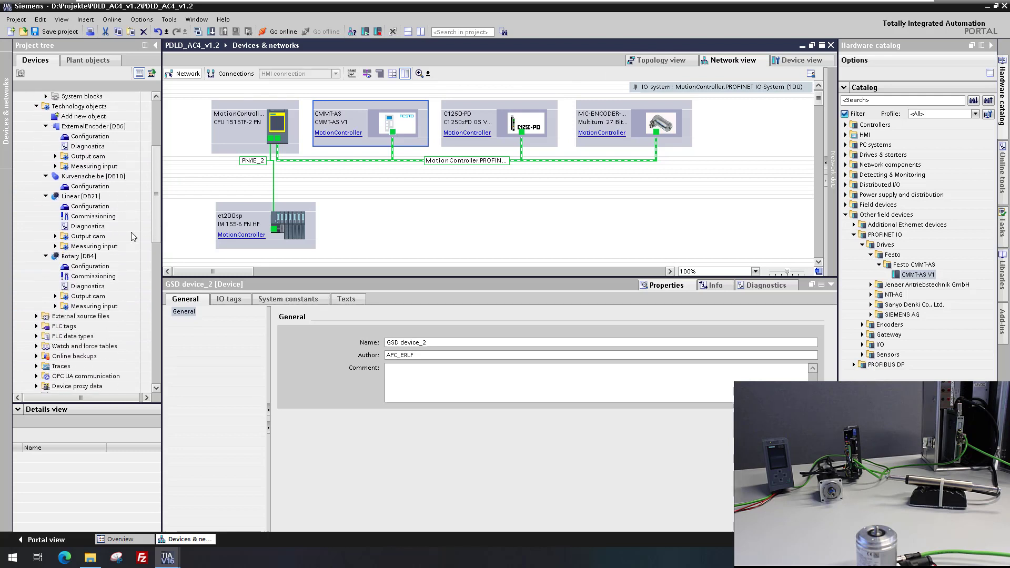
Set the Rotary axis drive to CMMT-AS.DO SERVO_1
left_click(90, 266)
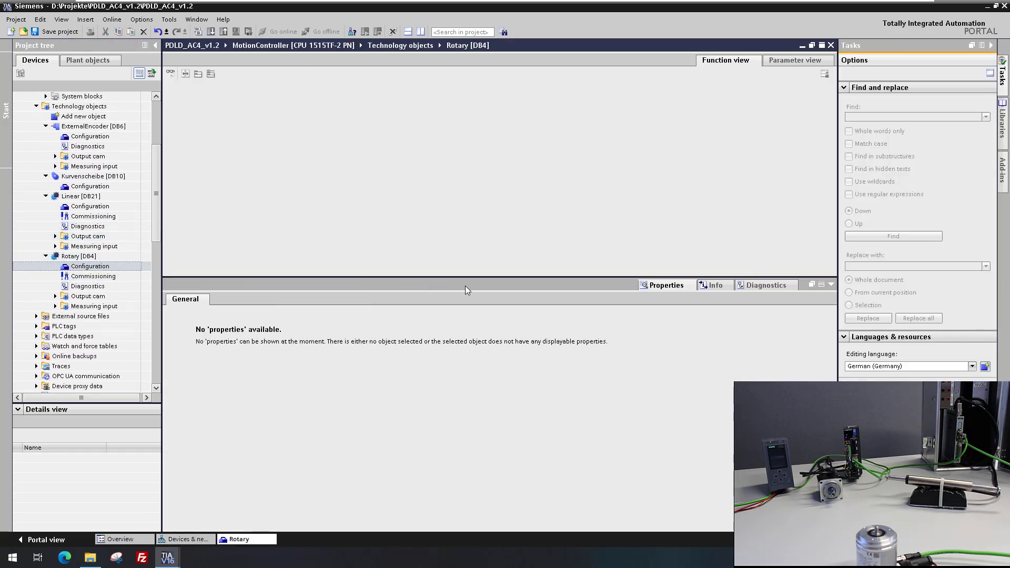
left_click(648, 284)
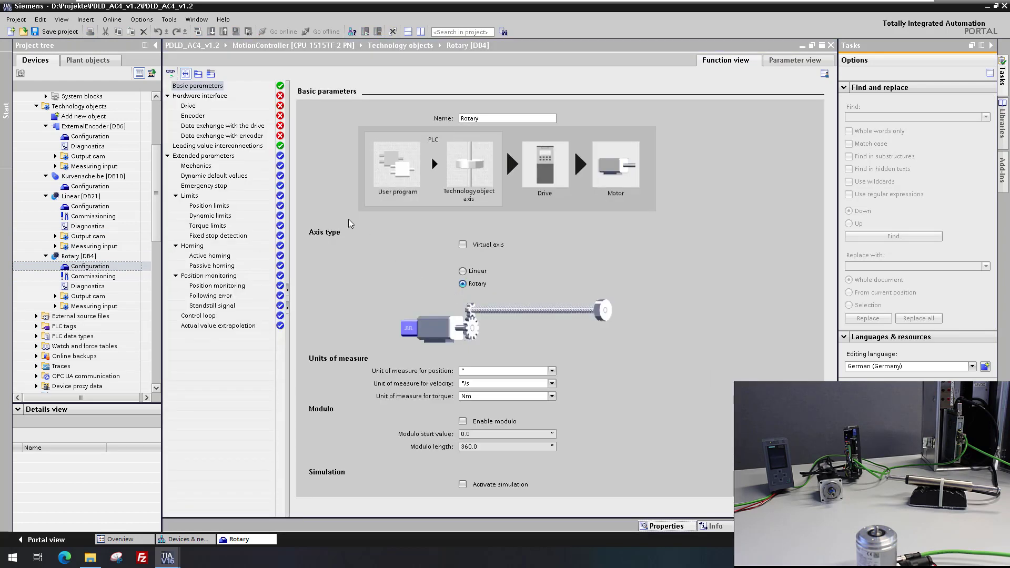
left_click(213, 106)
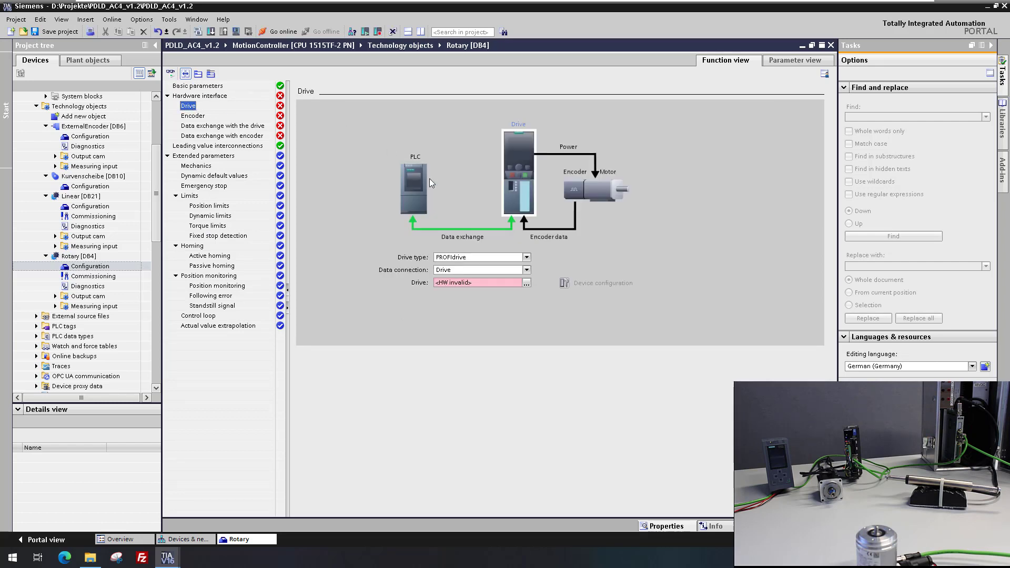
left_click(526, 282)
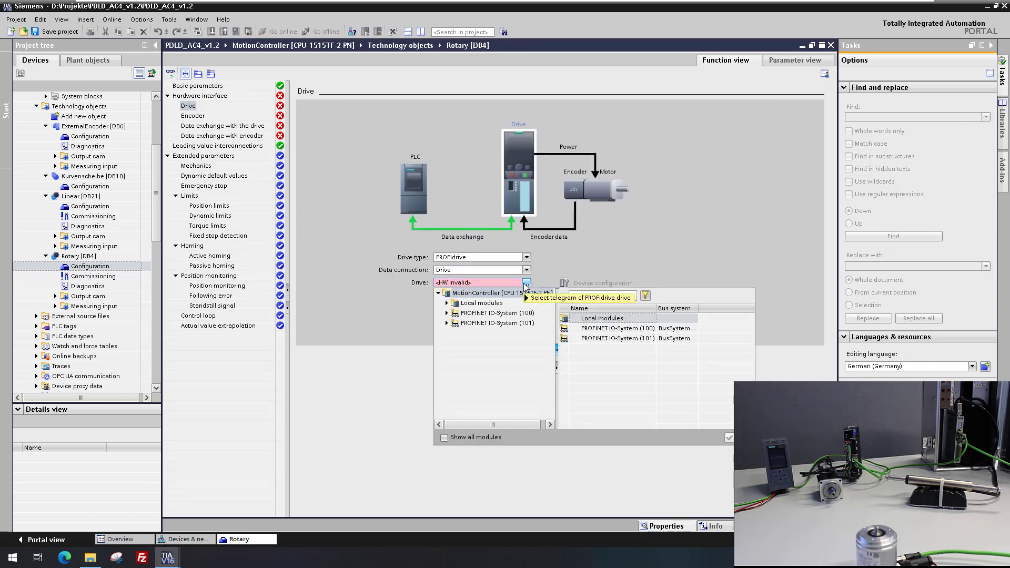
left_click(447, 313)
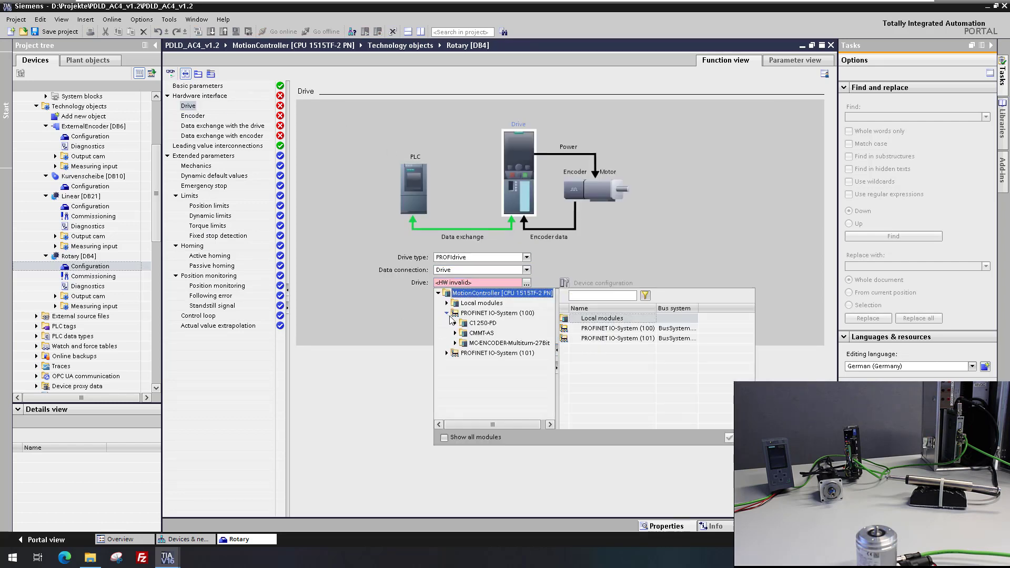
left_click(463, 336)
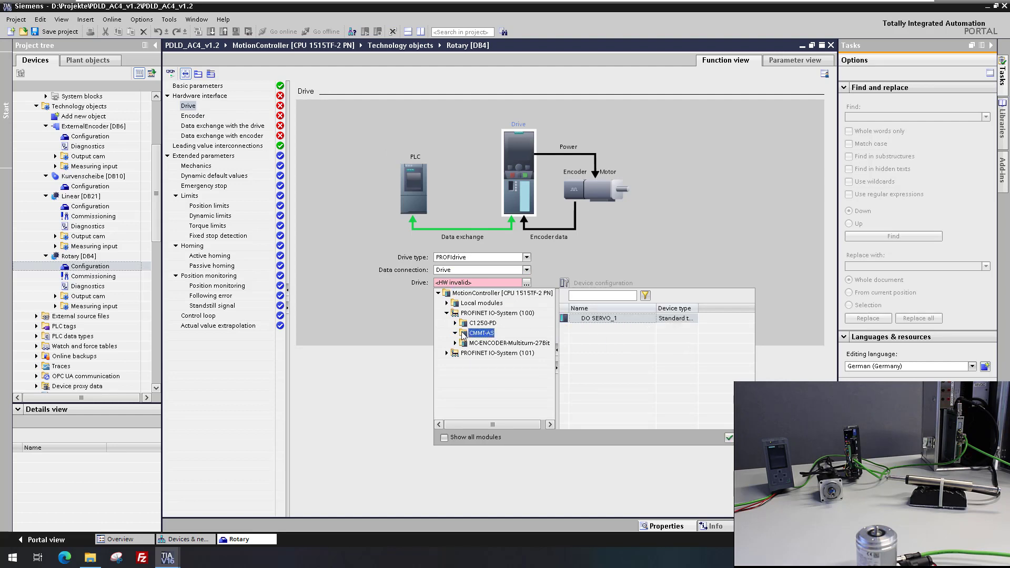
left_click_drag(698, 308, 747, 306)
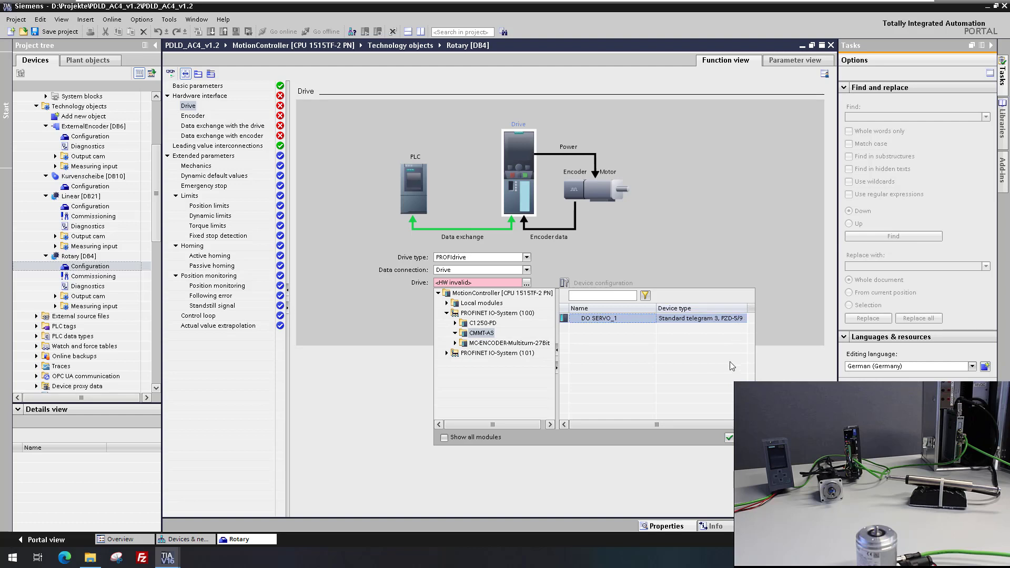
left_click(728, 438)
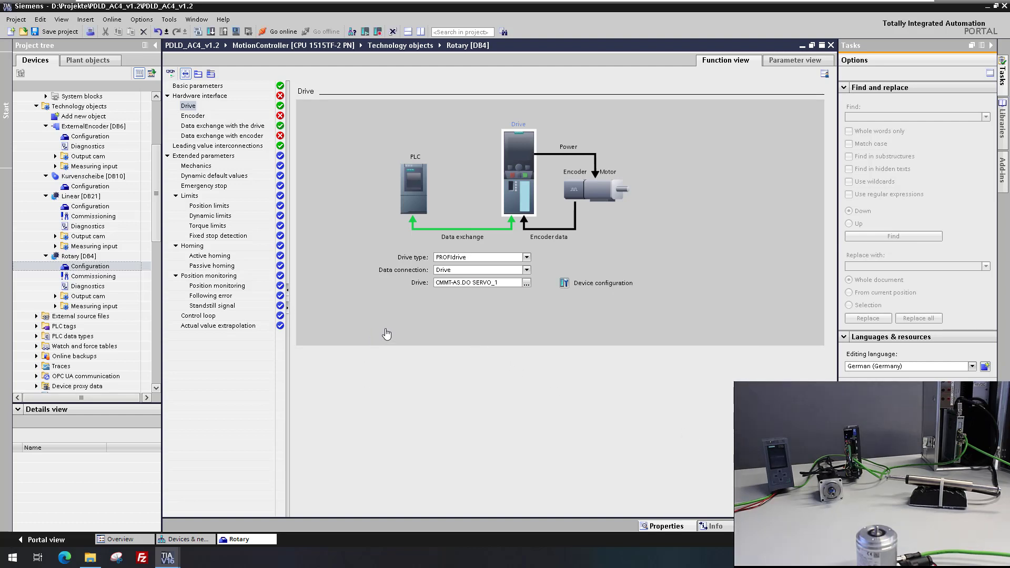
Assign CMMT-AS SERVO_1 Encoder1 as the Rotary axis encoder and reopen Devices & networks
left_click(203, 116)
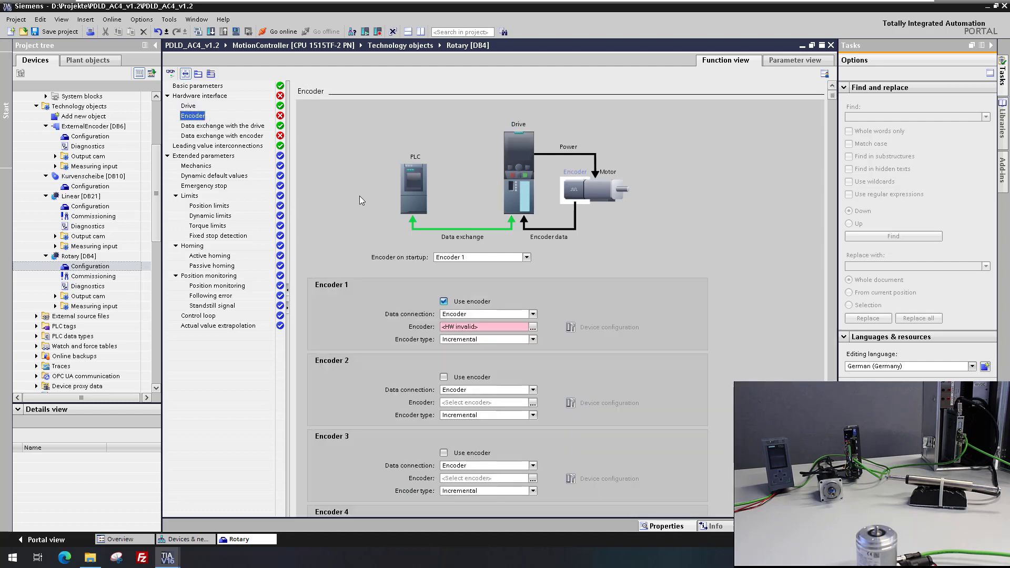
left_click(532, 327)
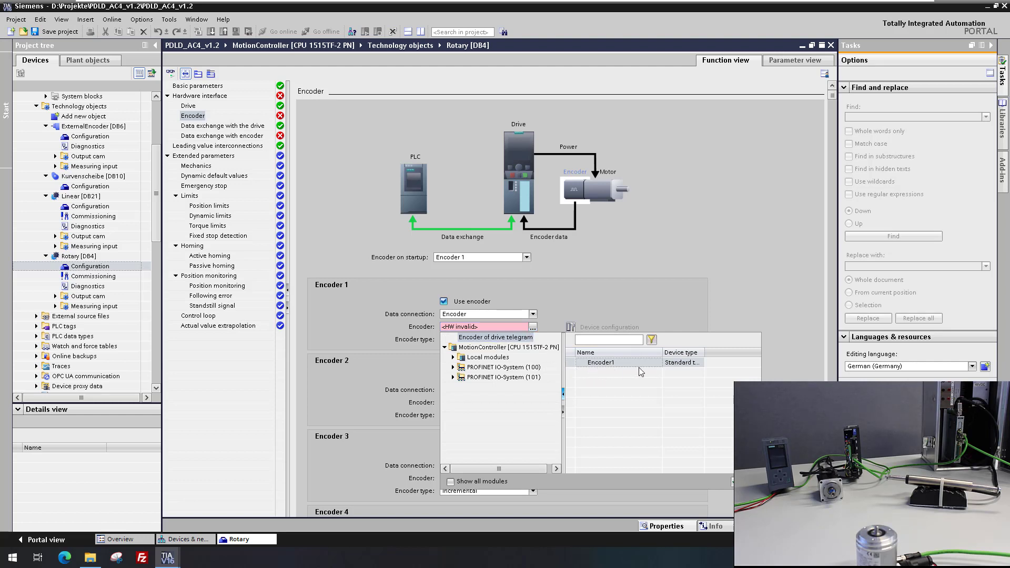
left_click_drag(704, 352, 750, 351)
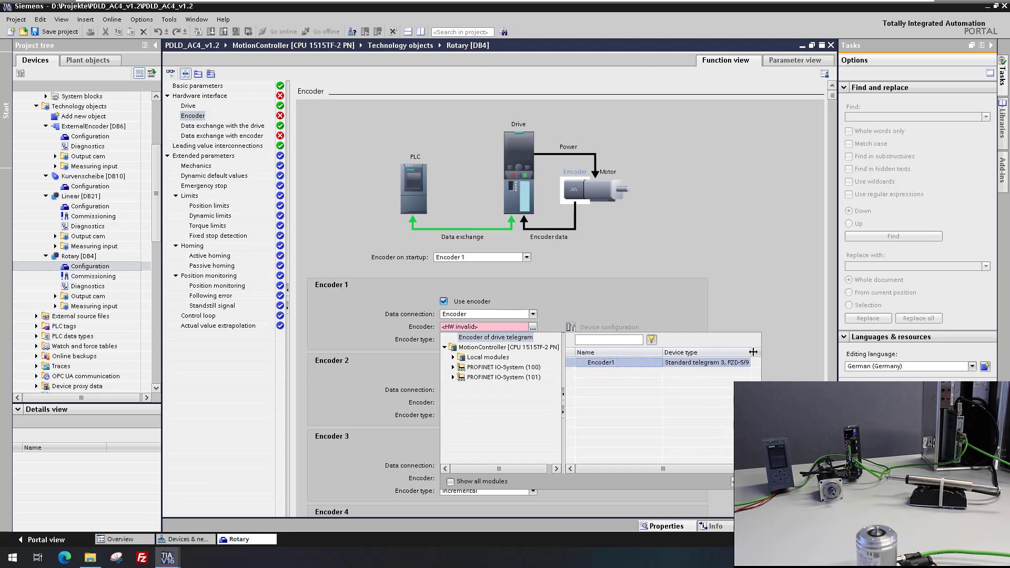
left_click(732, 482)
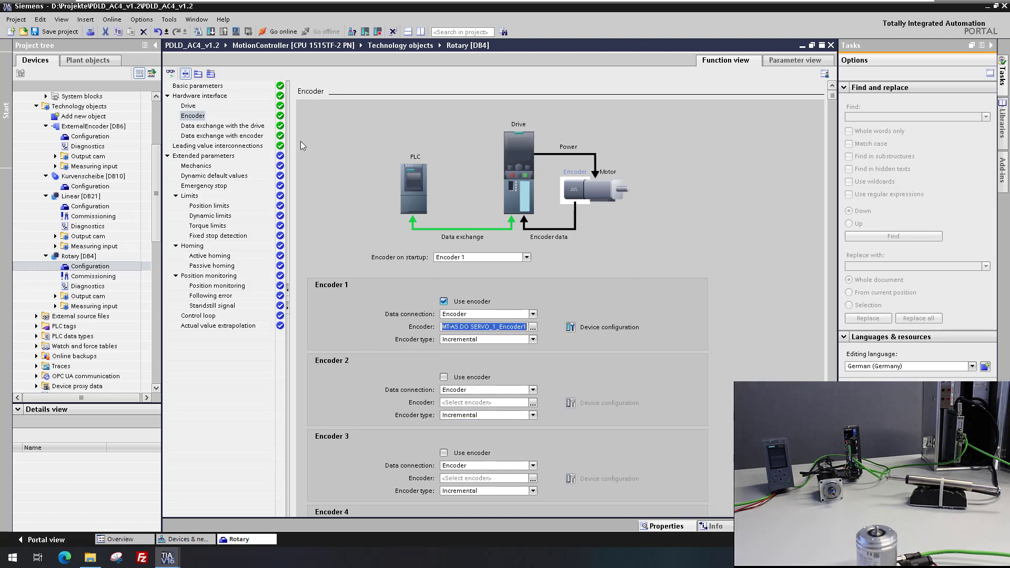
scroll(155, 119, "up", 5)
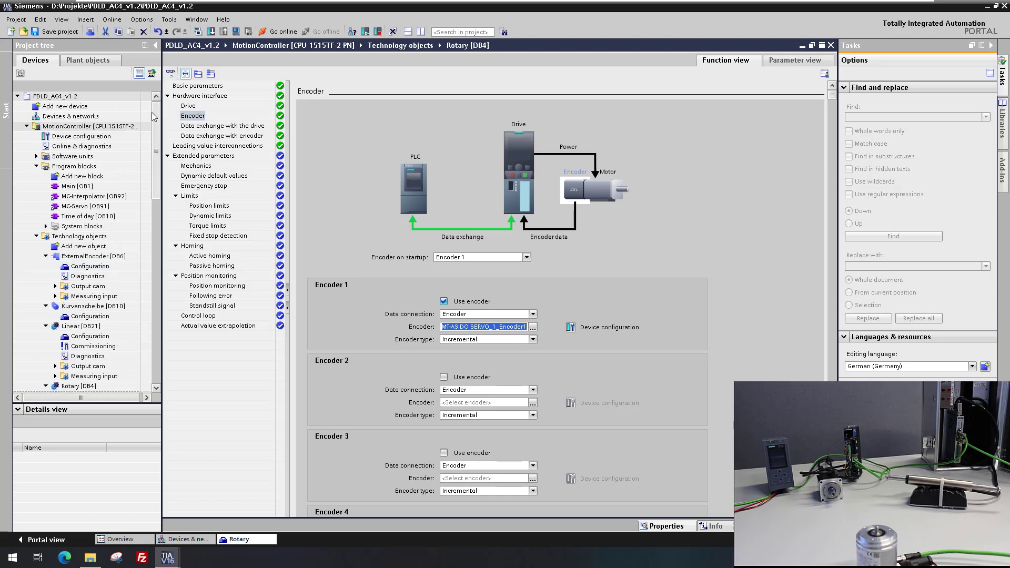
left_click(96, 117)
double_click(96, 117)
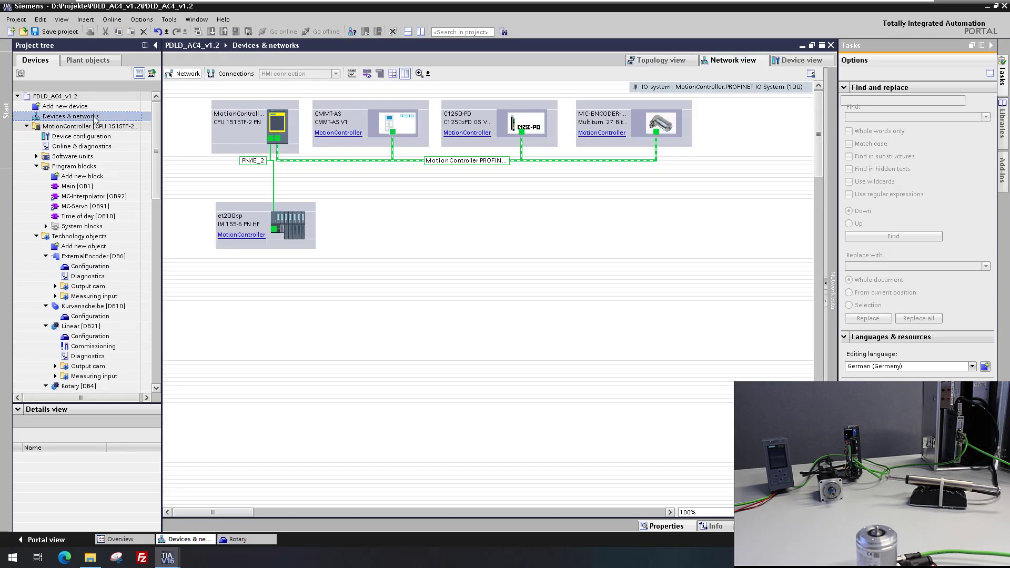
Compile the MotionController configuration and download it without synchronization
left_click(277, 124)
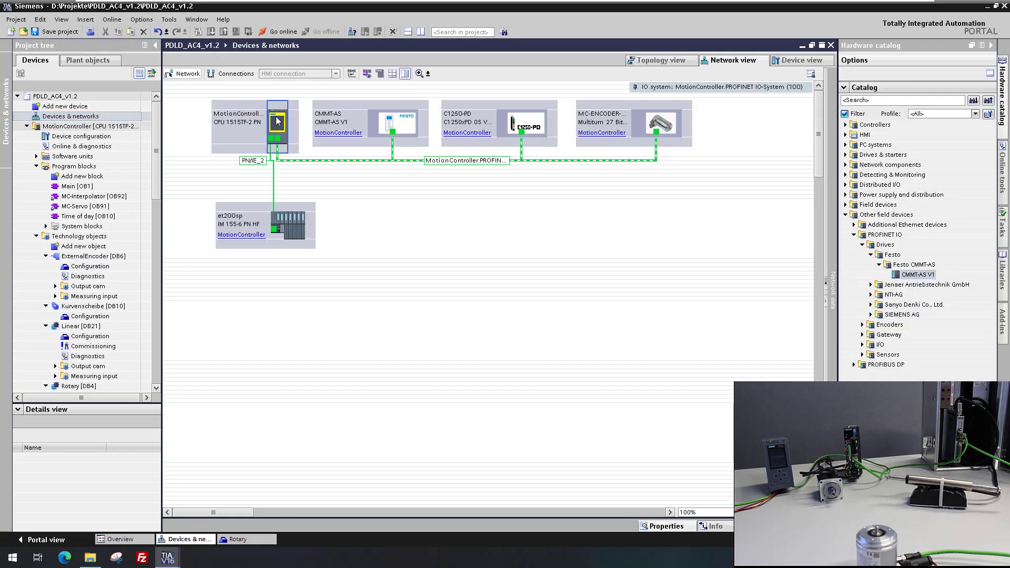
left_click(197, 31)
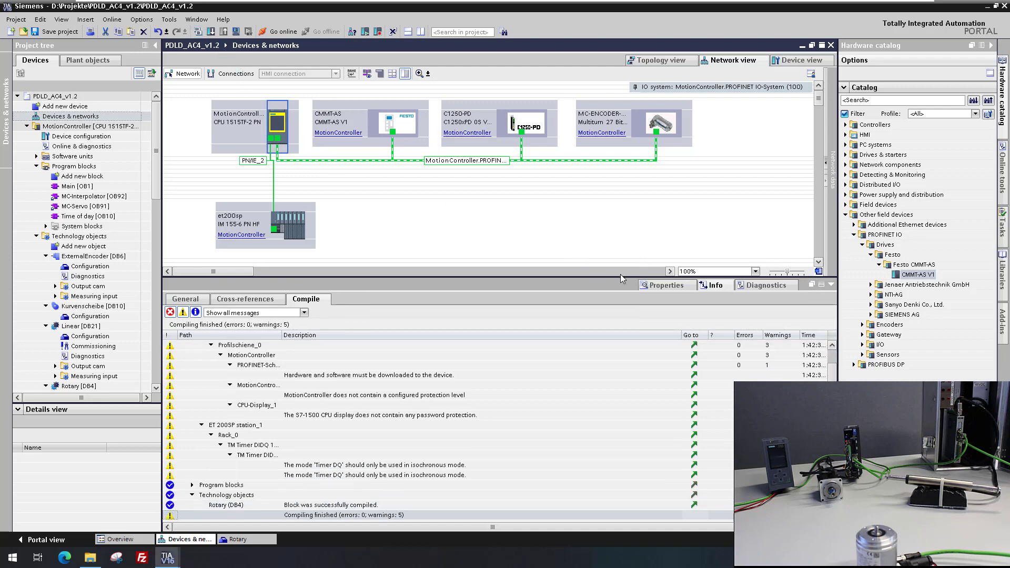
left_click(210, 31)
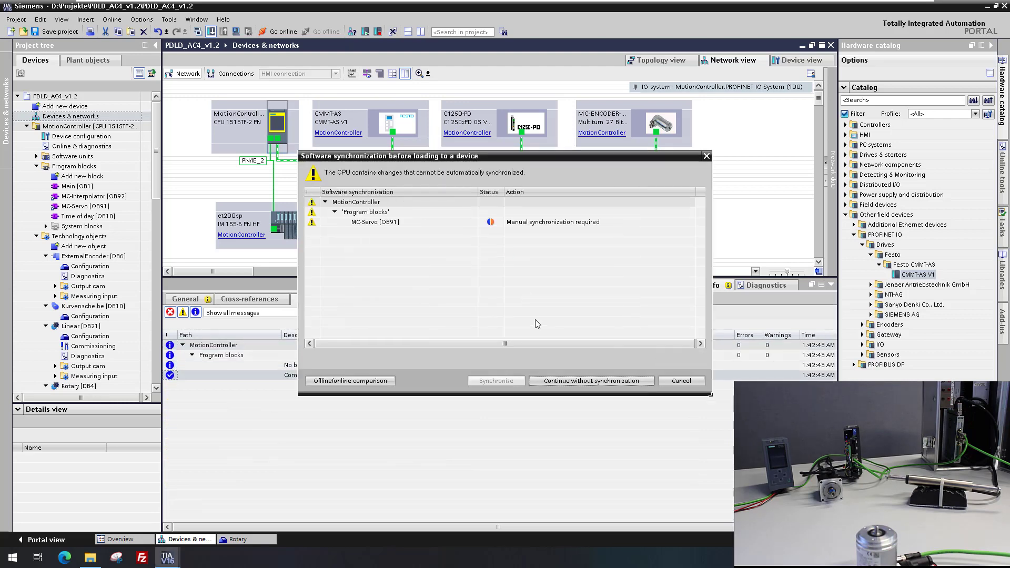
key("Return")
key("Return")
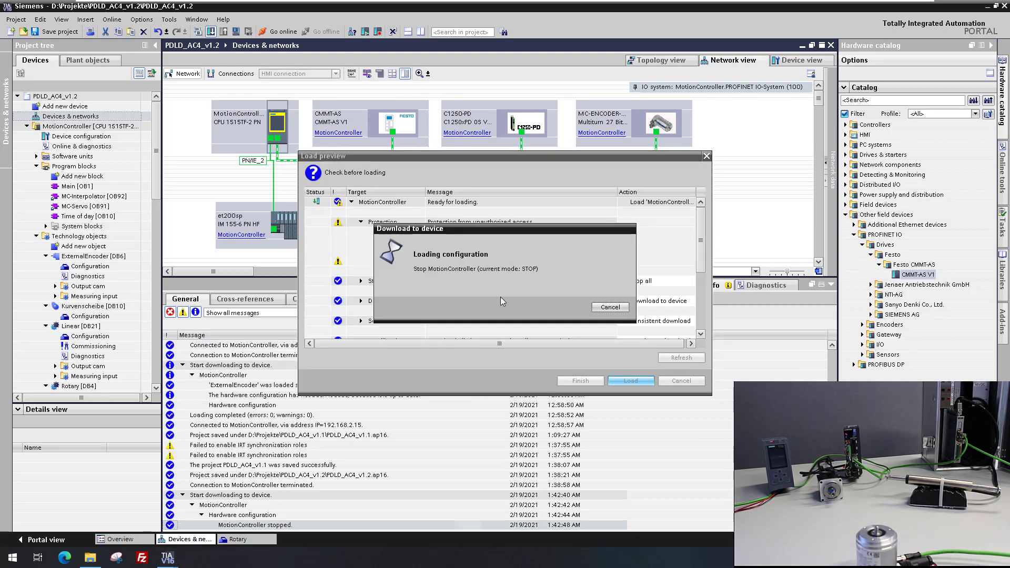
left_click(581, 381)
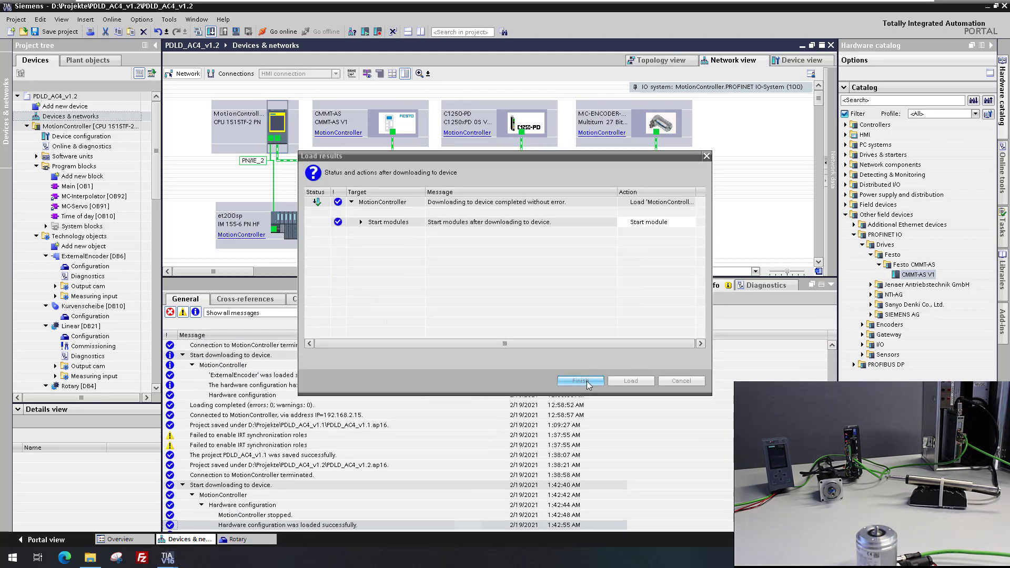
left_click(282, 125)
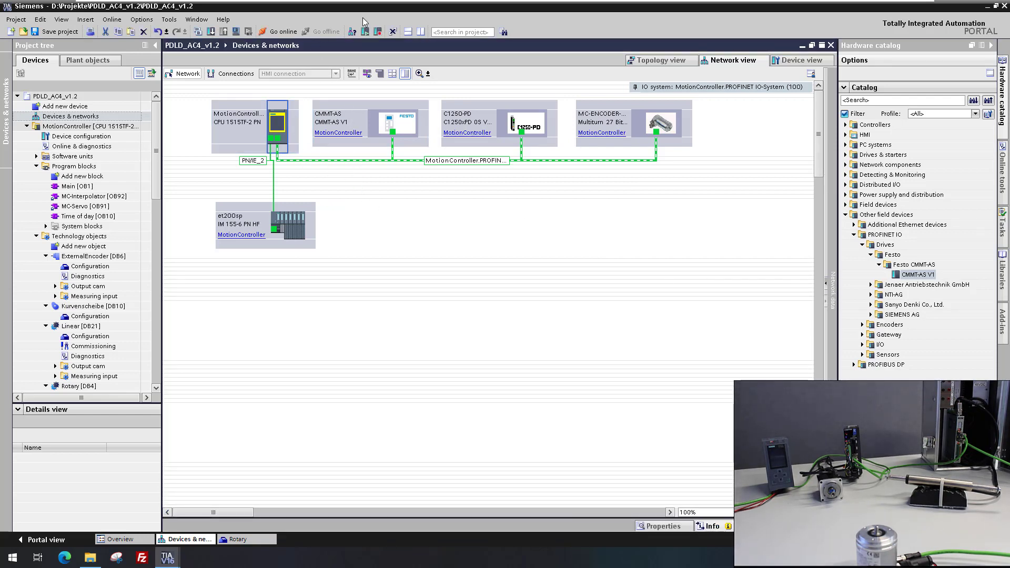
Go online with the MotionController and confirm all devices show OK in topology and network views
left_click(283, 31)
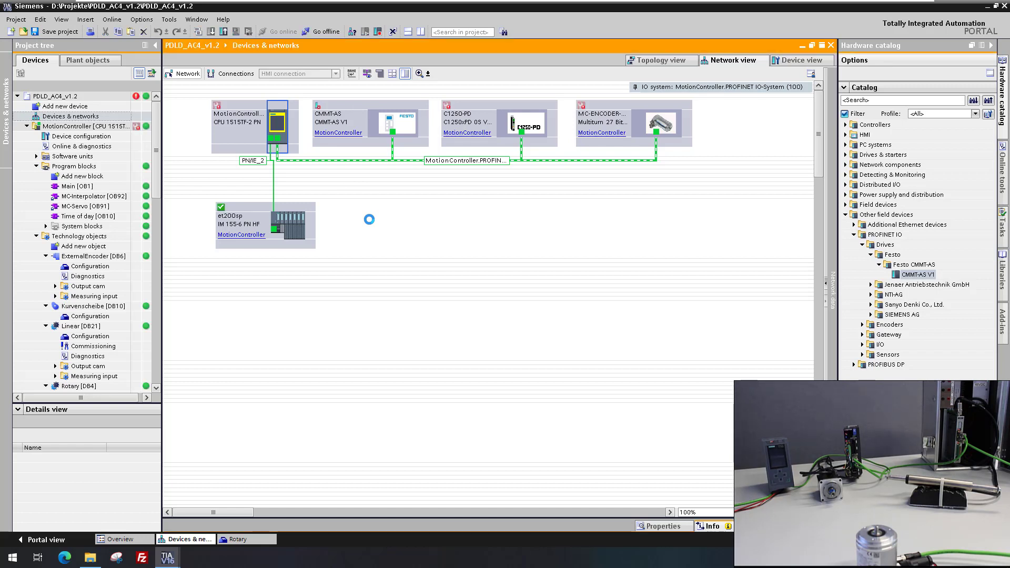
left_click(666, 62)
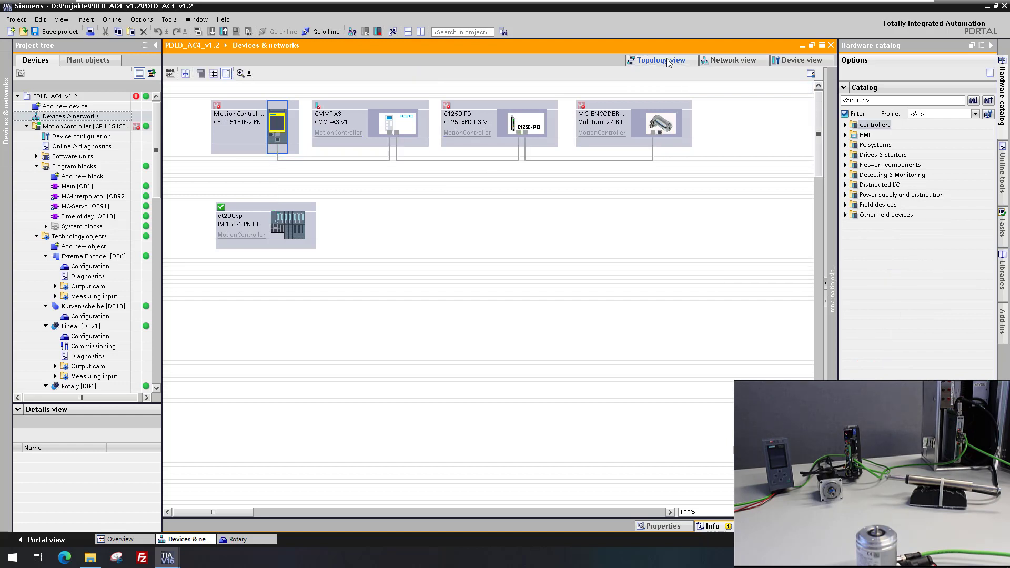
left_click(727, 62)
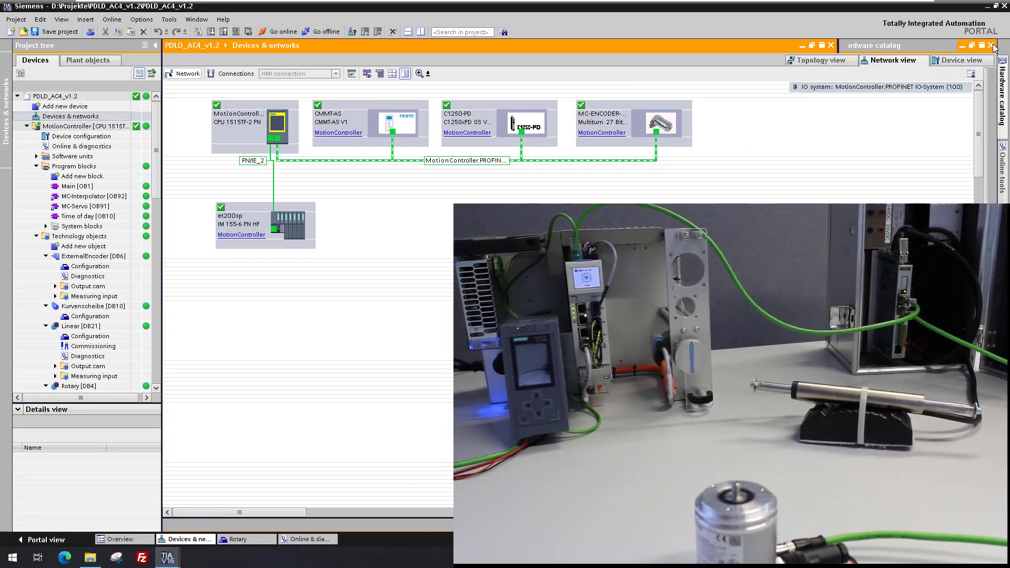
Switch to project PDLD_AC4_v1.0 and take its MotionController offline
left_click(993, 46)
left_click(835, 61)
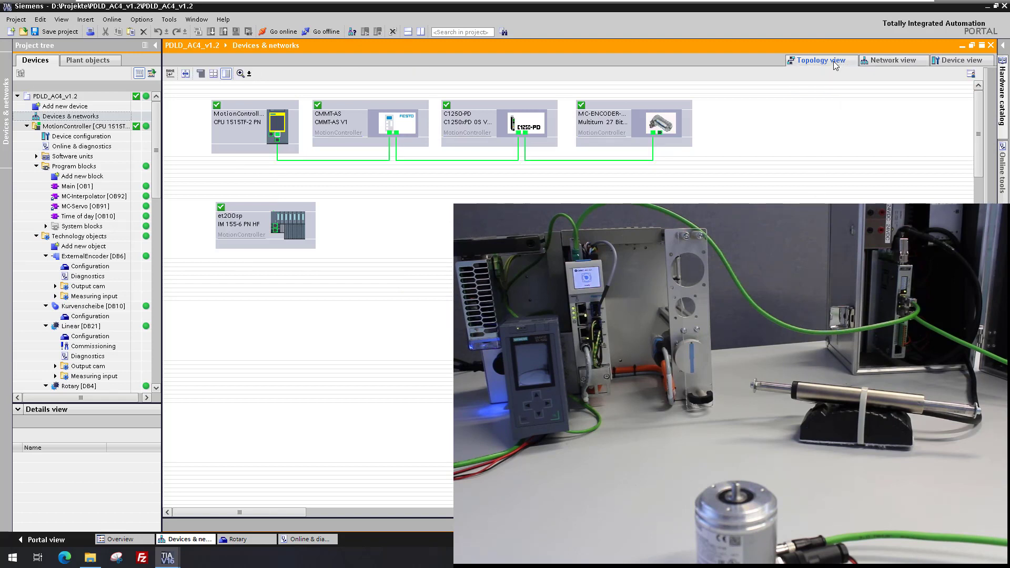
left_click(895, 60)
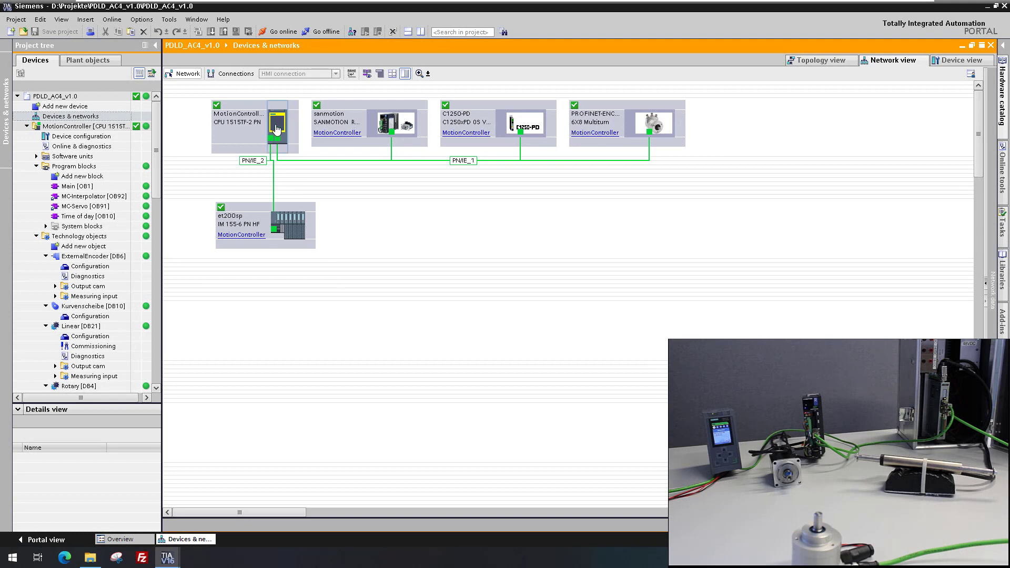
left_click(278, 127)
left_click(283, 31)
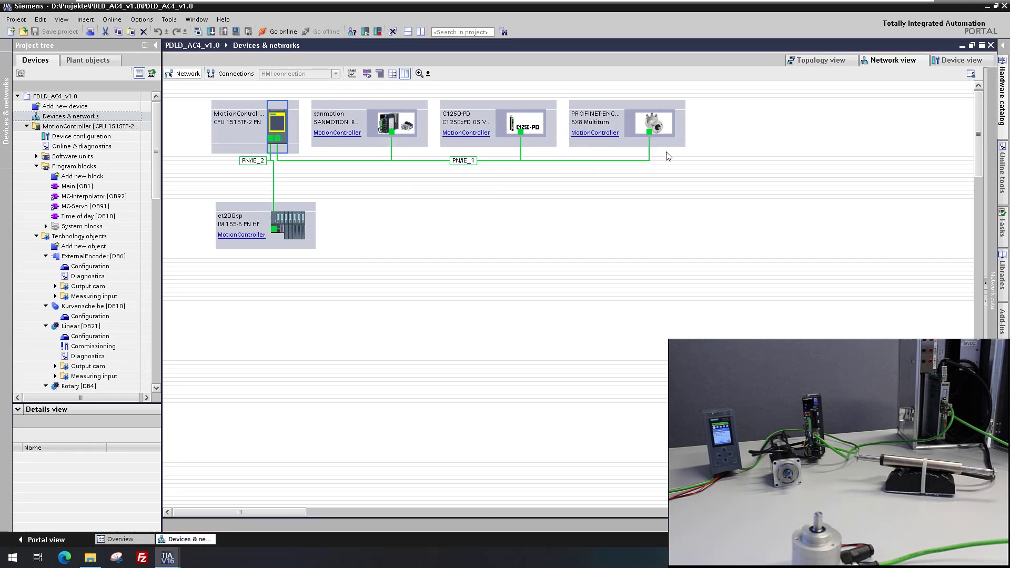
Add MC-ENCODER Multiturn 27 Bit V1.x from the Hardware catalog to the network view
left_click(1006, 49)
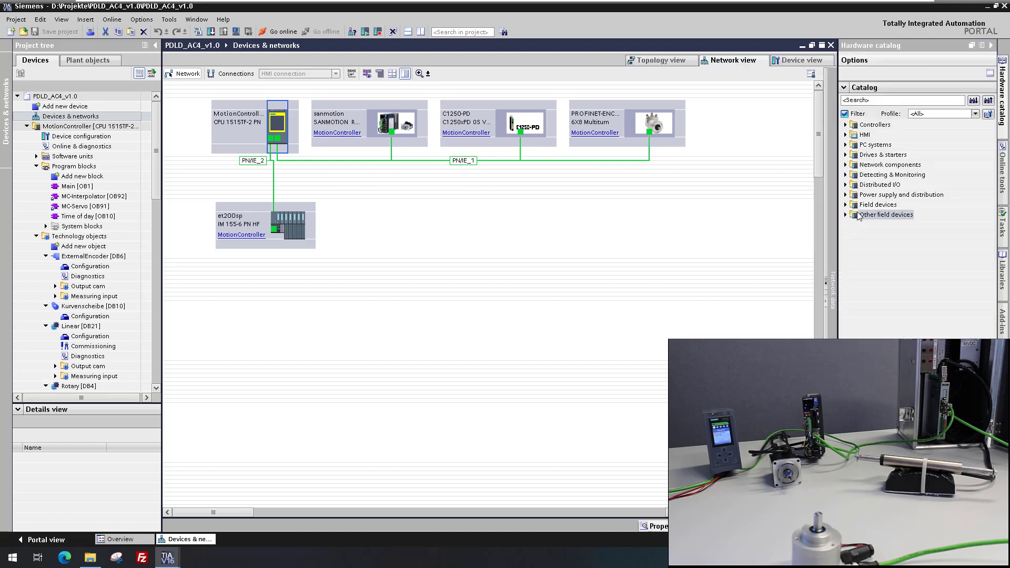
left_click(846, 216)
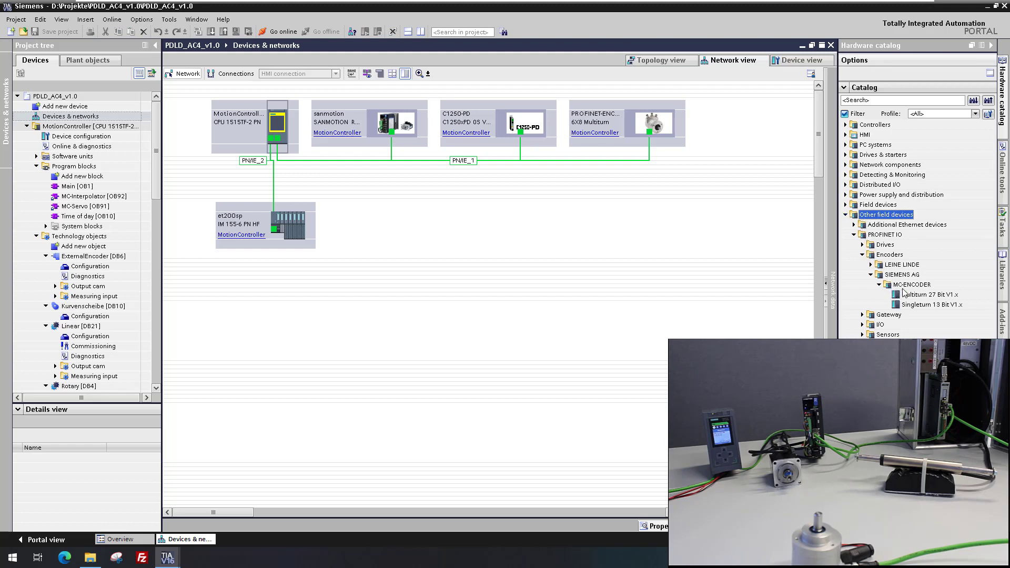
left_click(926, 296)
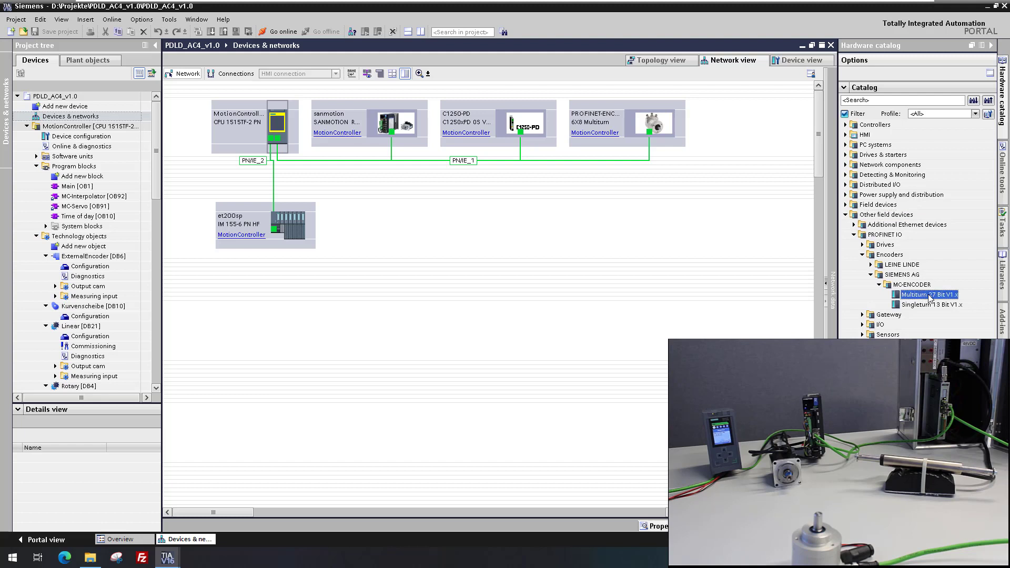
left_click_drag(929, 298, 621, 211)
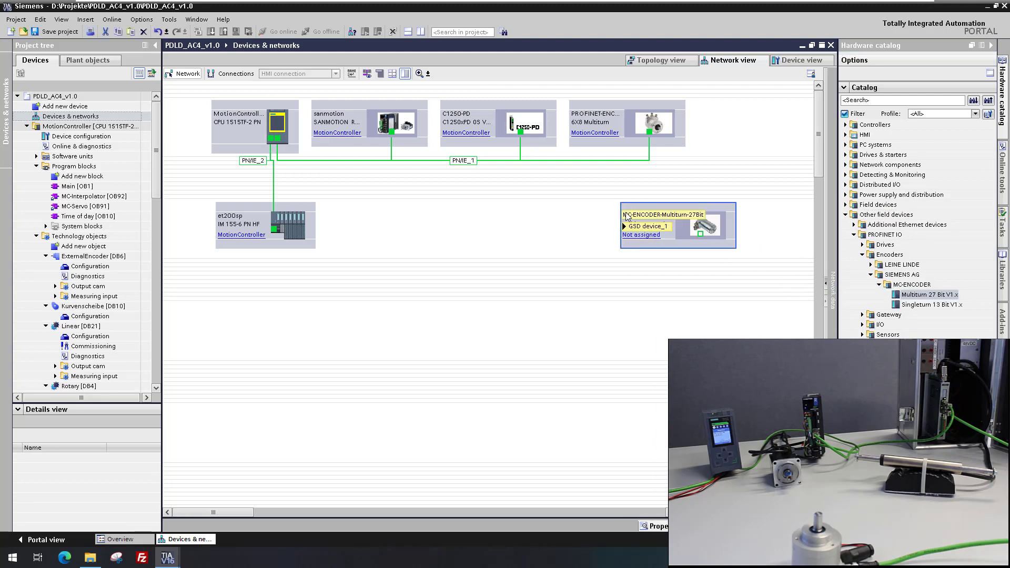
Delete the old PROFINET-ENC encoder from the network
left_click(606, 110)
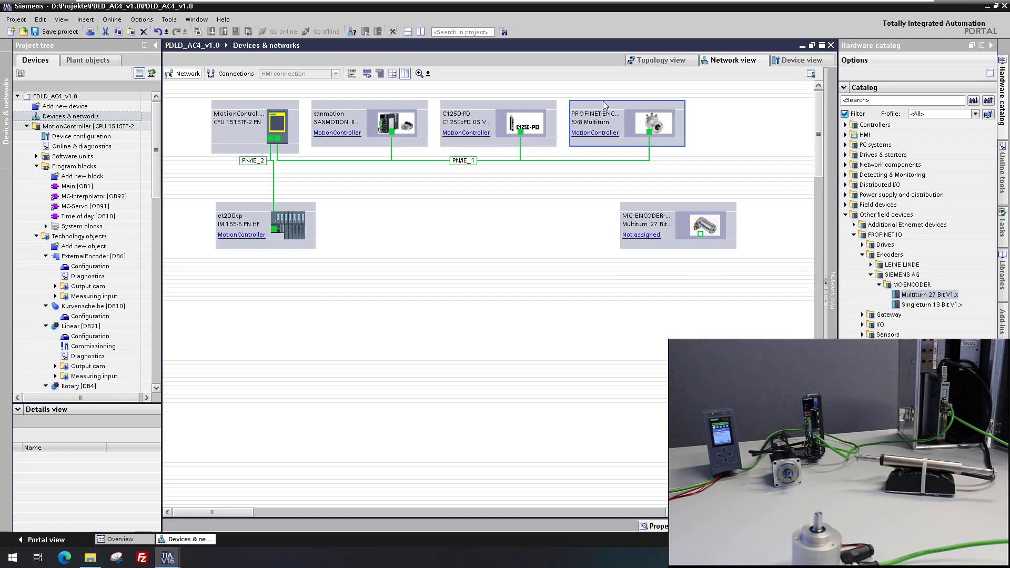
key("Delete")
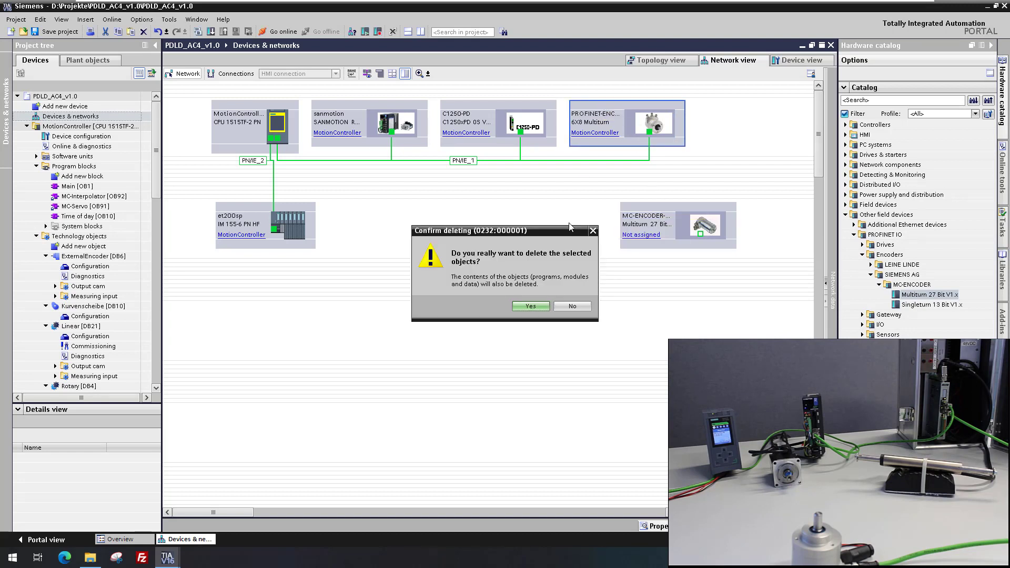
left_click(531, 306)
Move the MC-ENCODER into its place and assign it to MotionController.PROFINET-Schnittstelle_1
left_click_drag(662, 201, 619, 109)
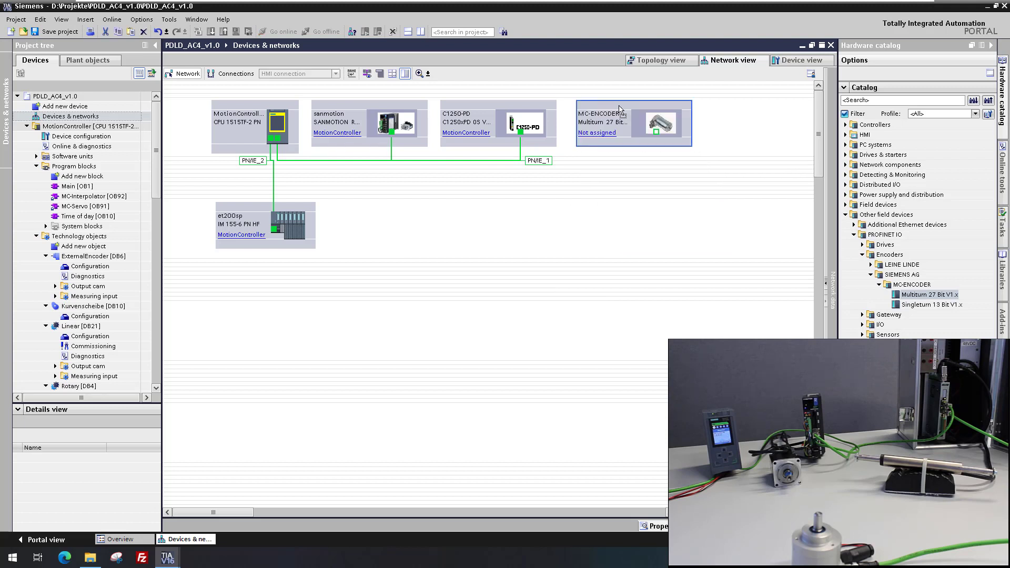
left_click(605, 138)
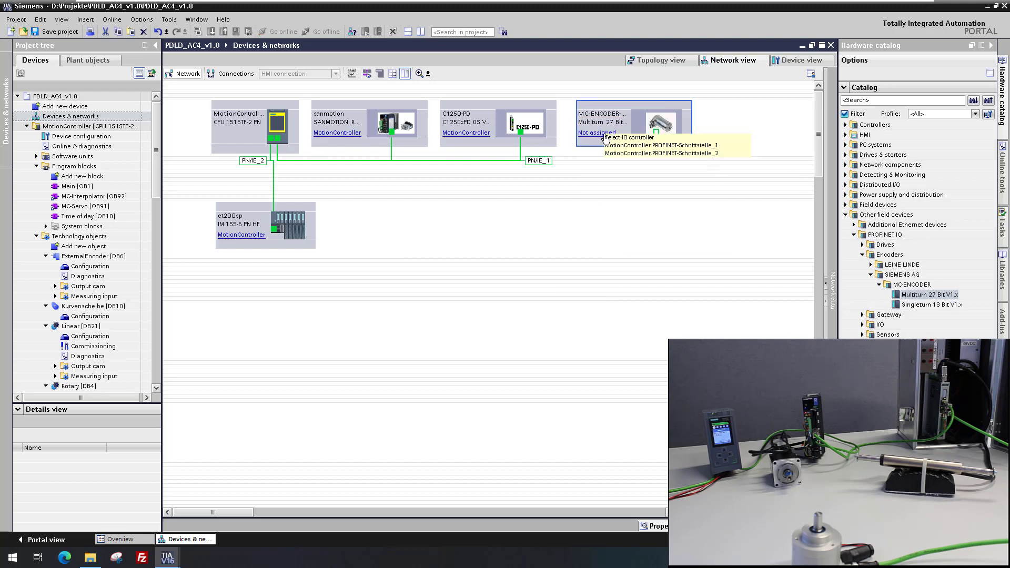
left_click(609, 146)
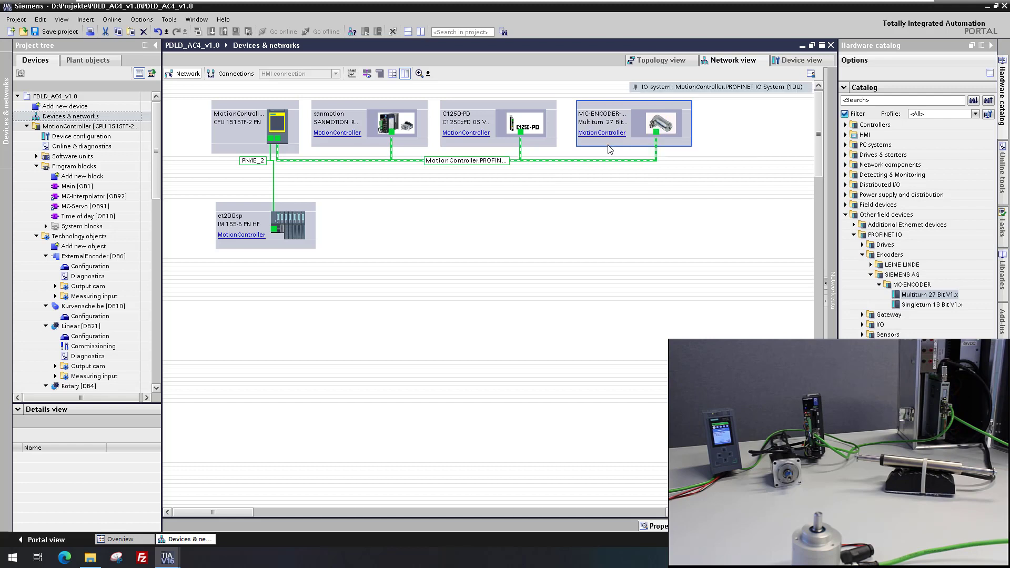
Cable the C1250-PD drive's port to the MC-ENCODER port in the topology view
left_click(673, 61)
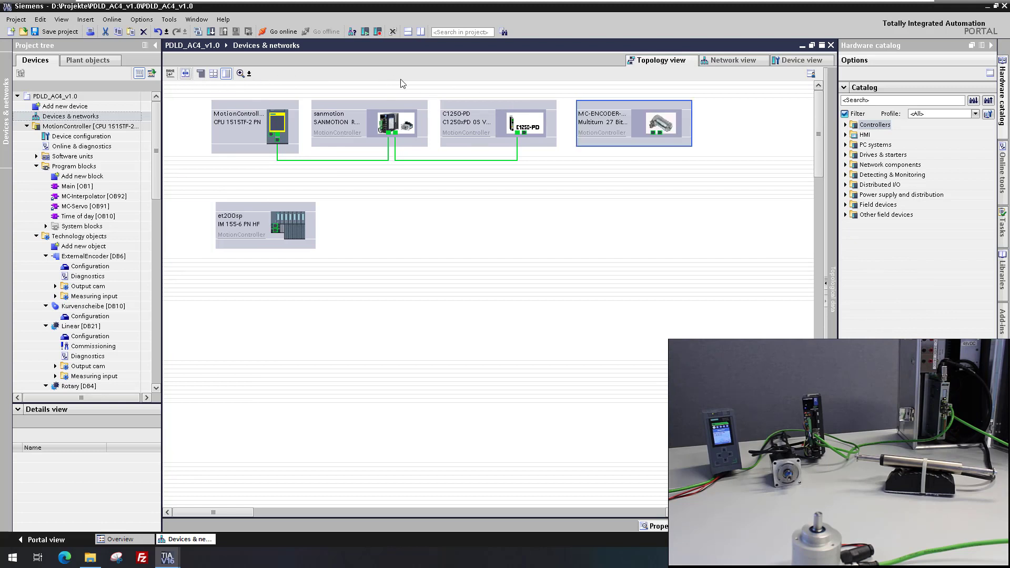
left_click_drag(523, 133, 657, 138)
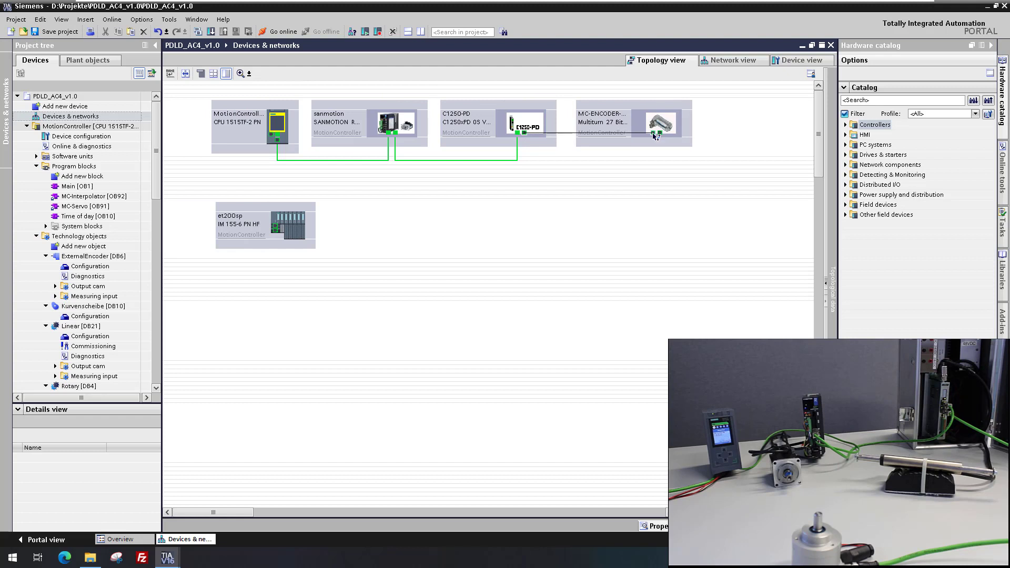
left_click(734, 61)
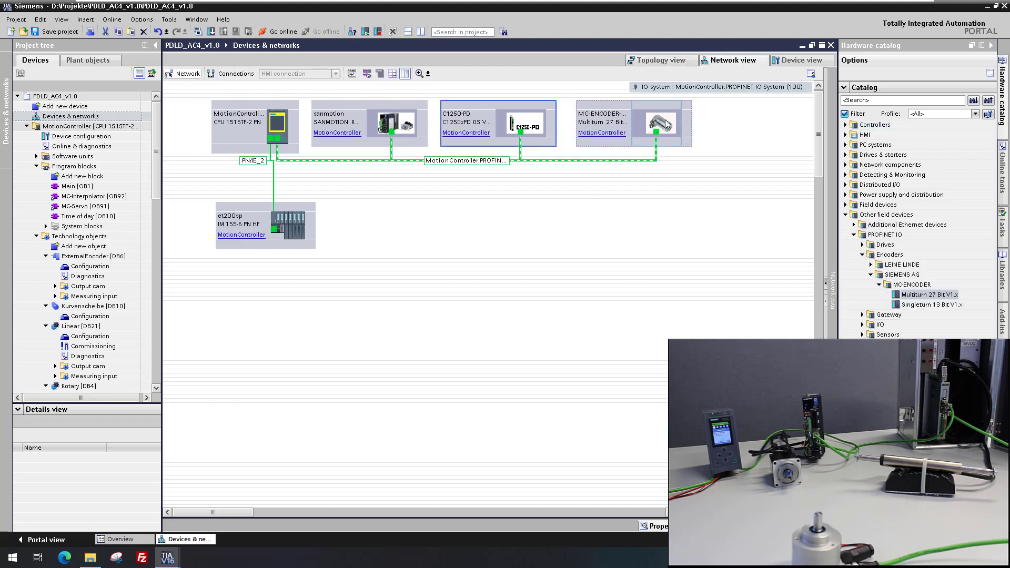
left_click(661, 167)
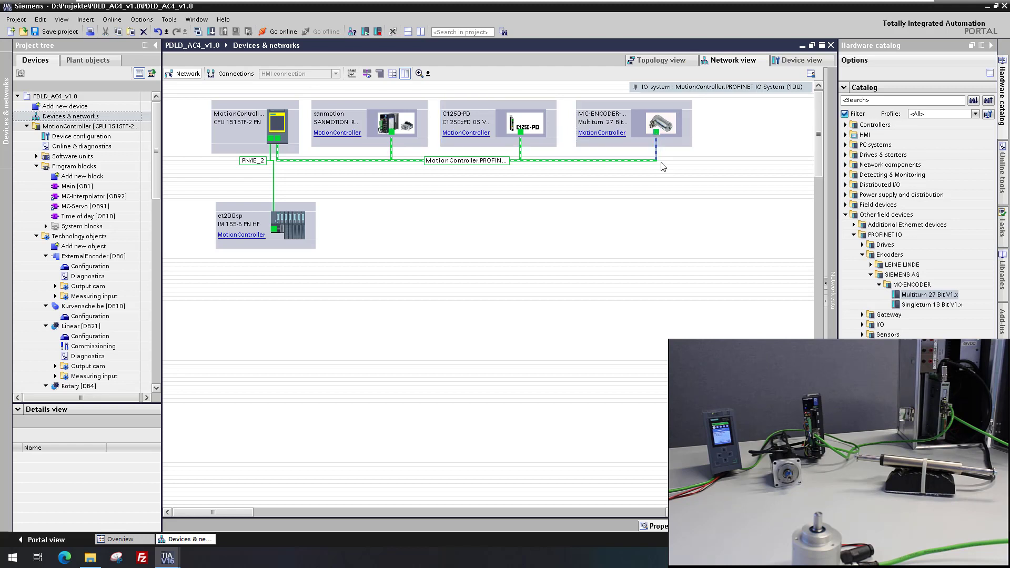
Set the MC-ENCODER interface's RT class to IRT and show its isochronous mode settings
left_click(657, 527)
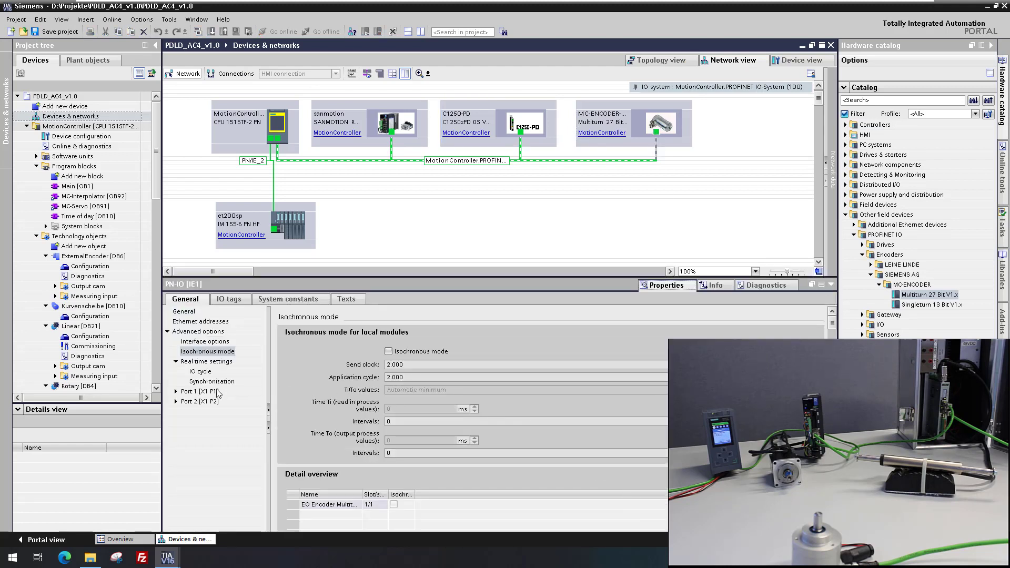
left_click(211, 383)
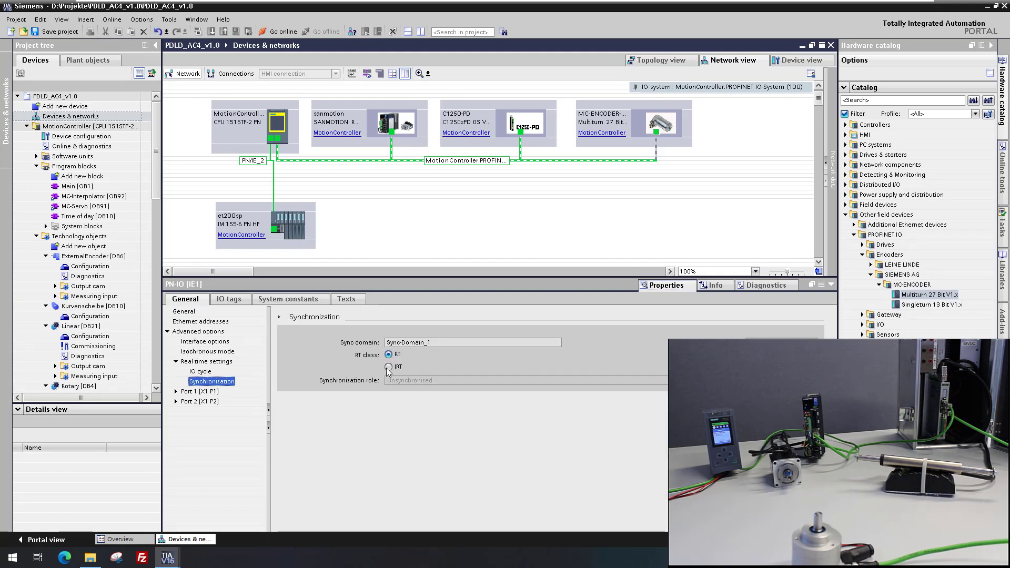
left_click(388, 367)
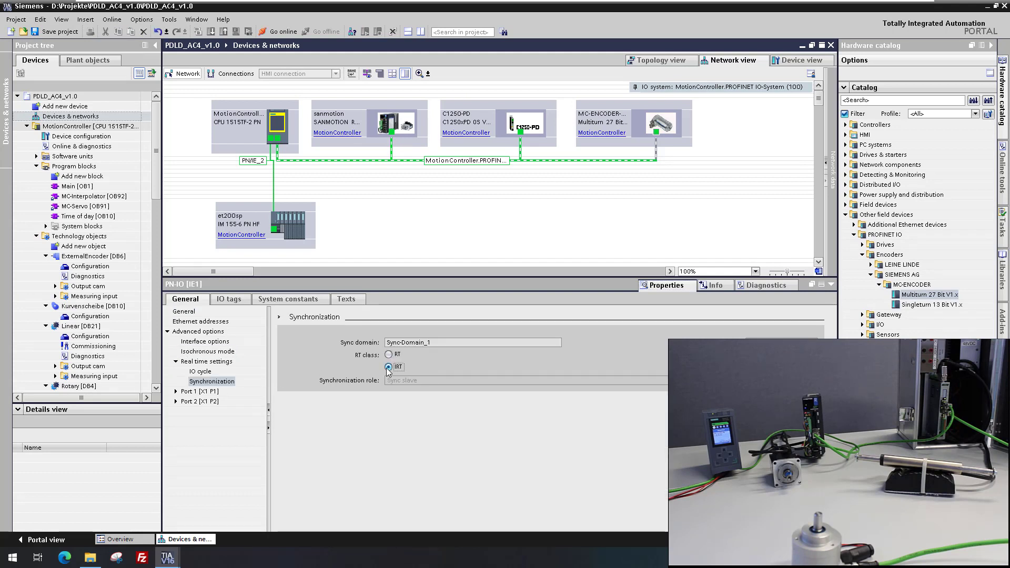
left_click(221, 353)
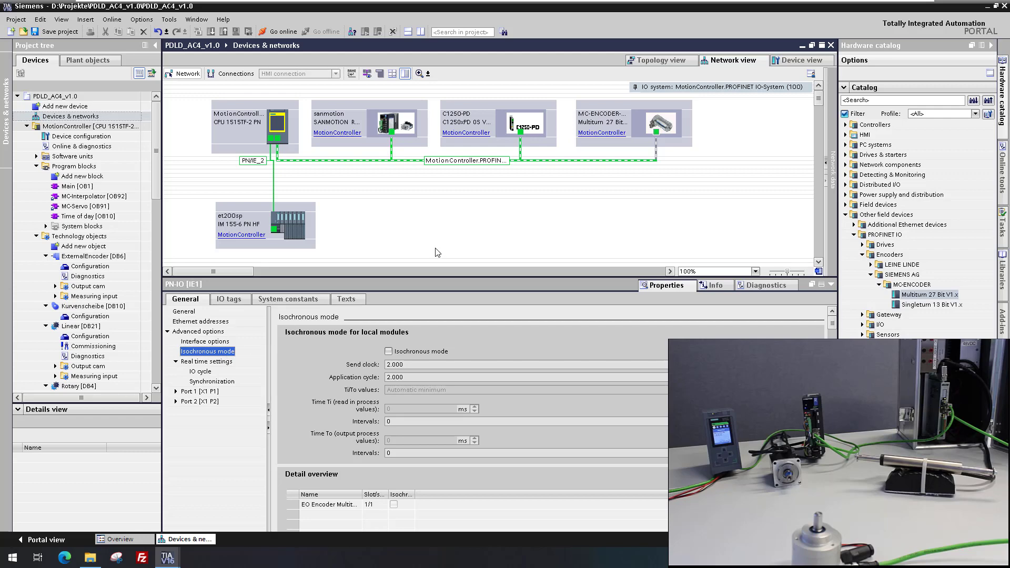
Insert Standard Telegram 81, PZD2/6 into slot 1 2 of MC-ENCODER-Multiturn-27Bit (I 0…11, Q 0…3)
double_click(651, 122)
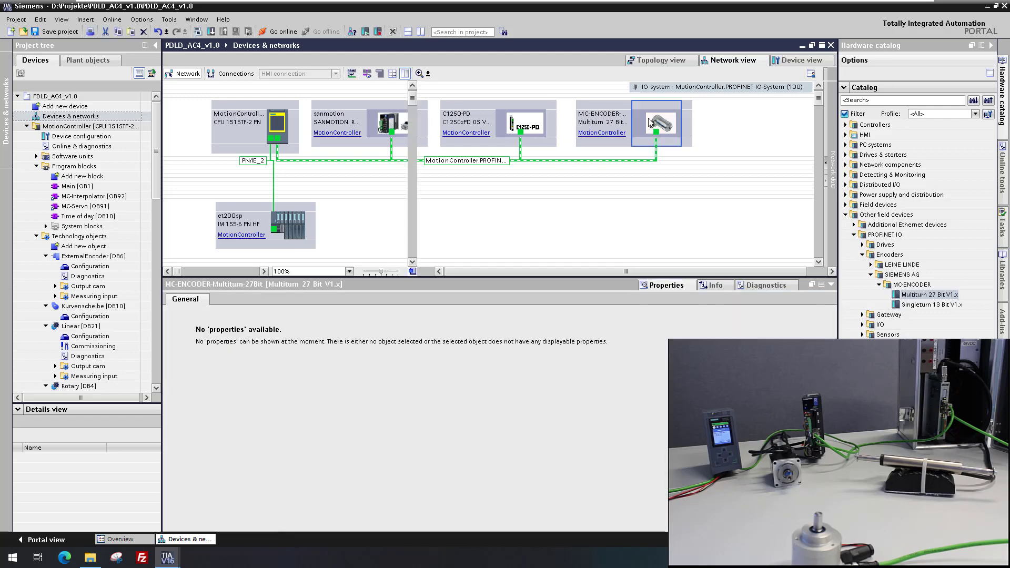
left_click(846, 135)
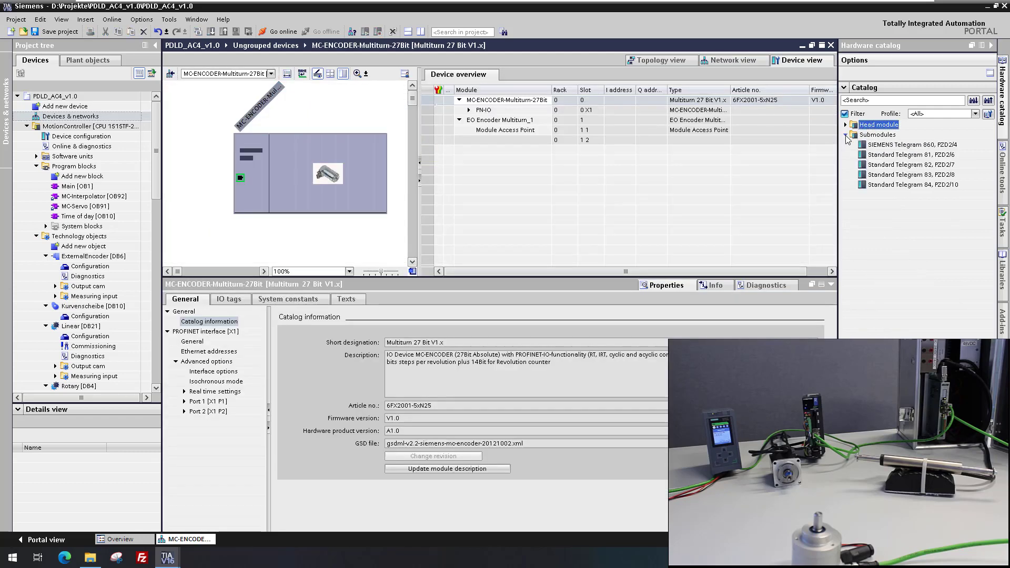
left_click_drag(886, 156, 524, 145)
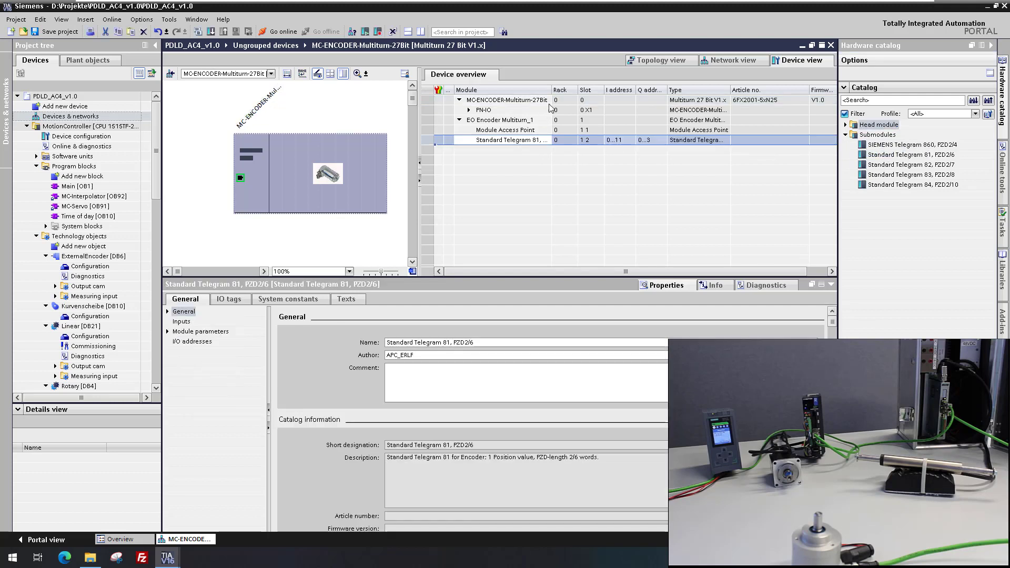
left_click_drag(551, 90, 586, 90)
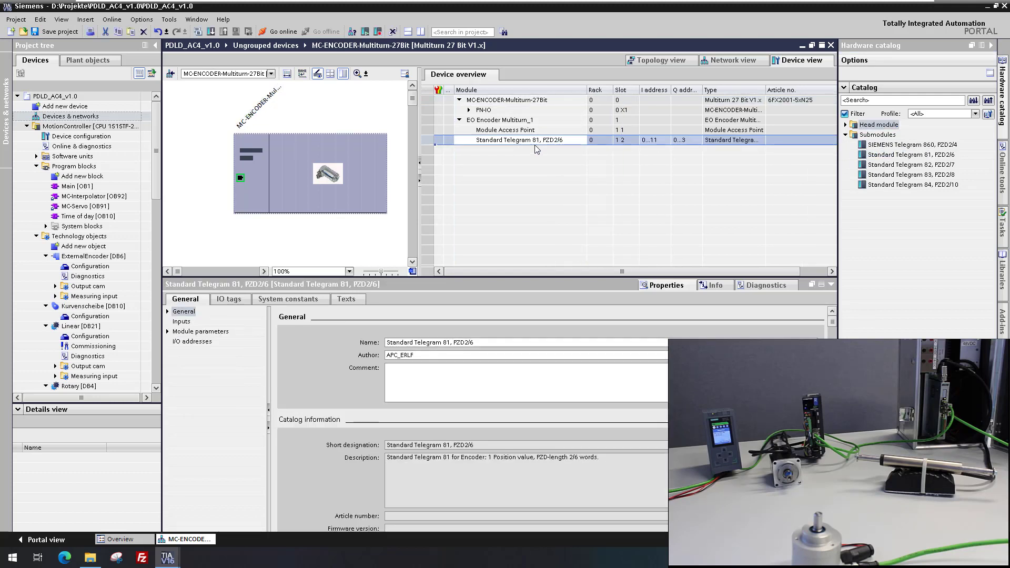
Make the MC-ENCODER PN-IO interface and its slot 1/2 telegram isochronous (Ti 0.375 ms, To 0.25 ms)
left_click(728, 62)
left_click(657, 131)
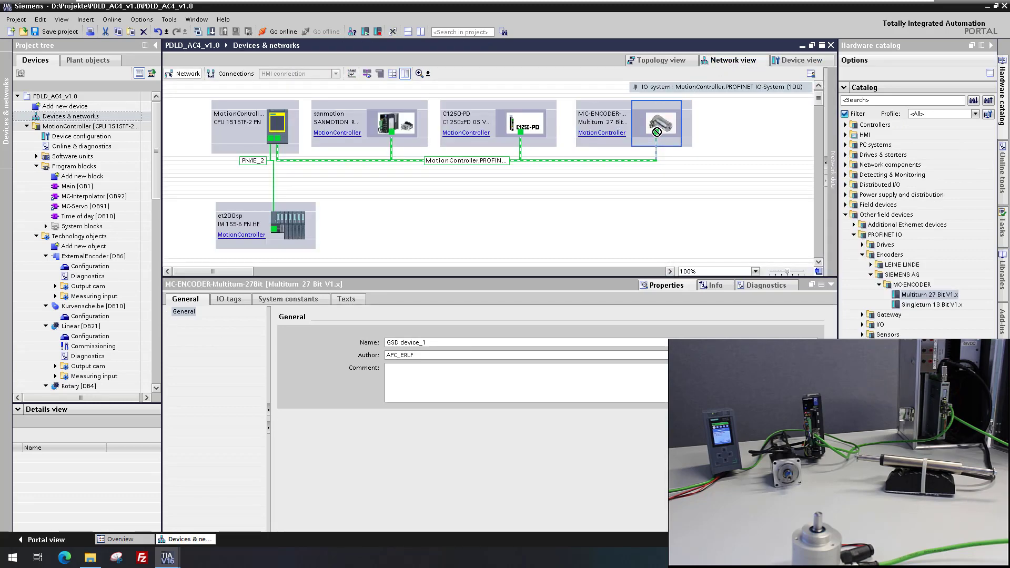
left_click(657, 132)
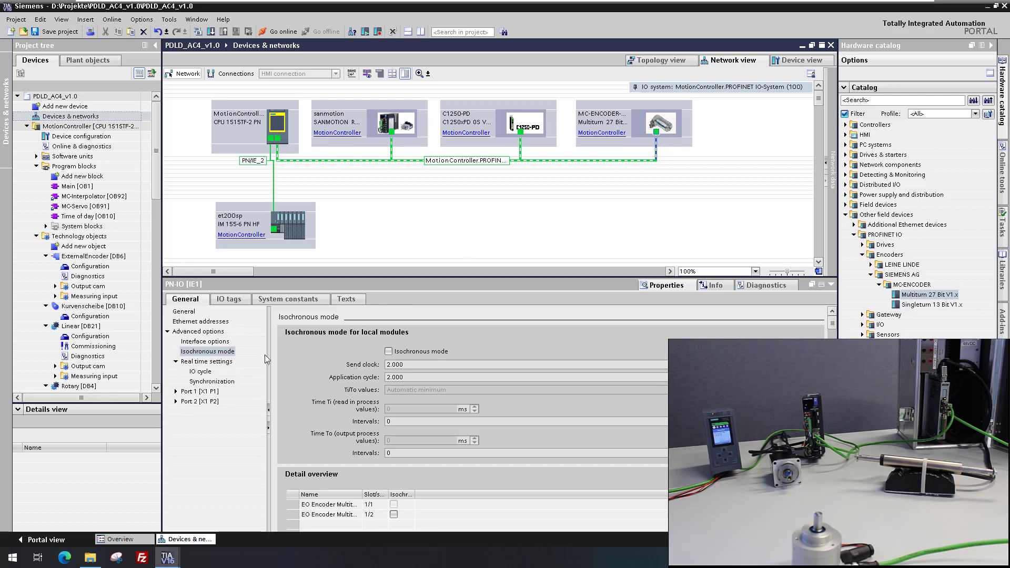
left_click(388, 351)
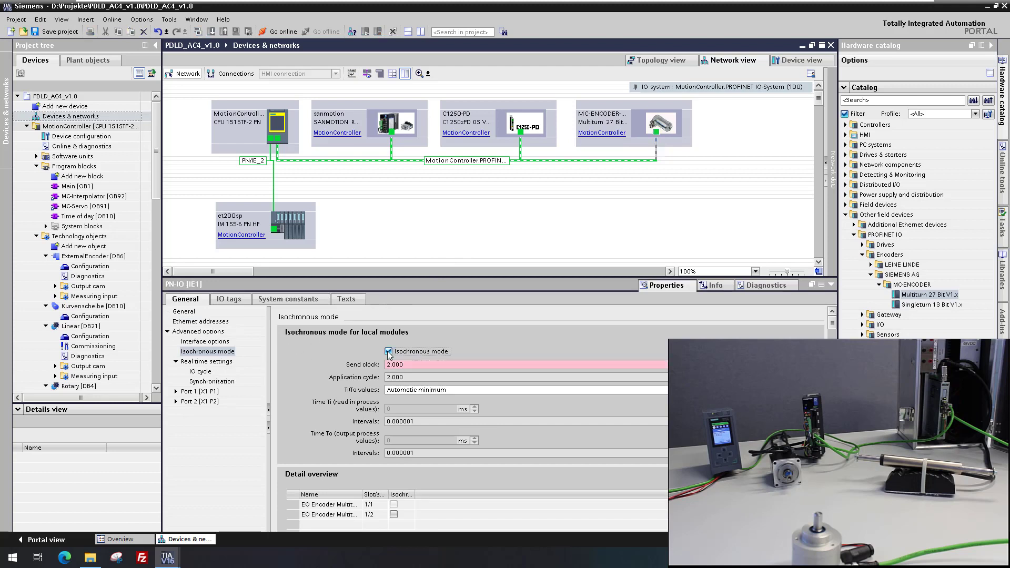
left_click(394, 514)
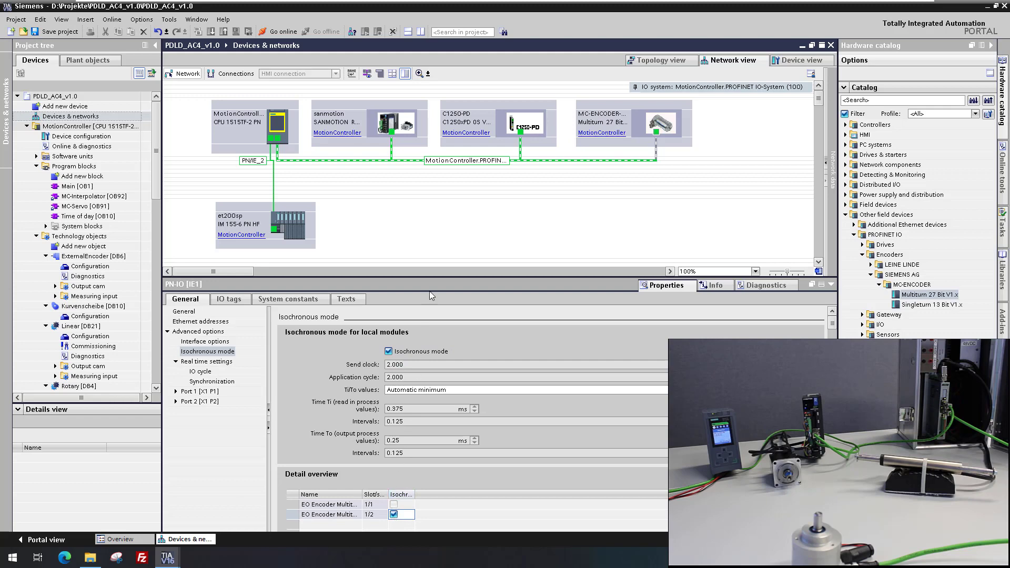
Set ExternalEncoder's absolute encoder to MC-ENCODER-Multiturn-27Bit's EO Encoder Multiturn_1, then reopen Devices & networks
double_click(80, 267)
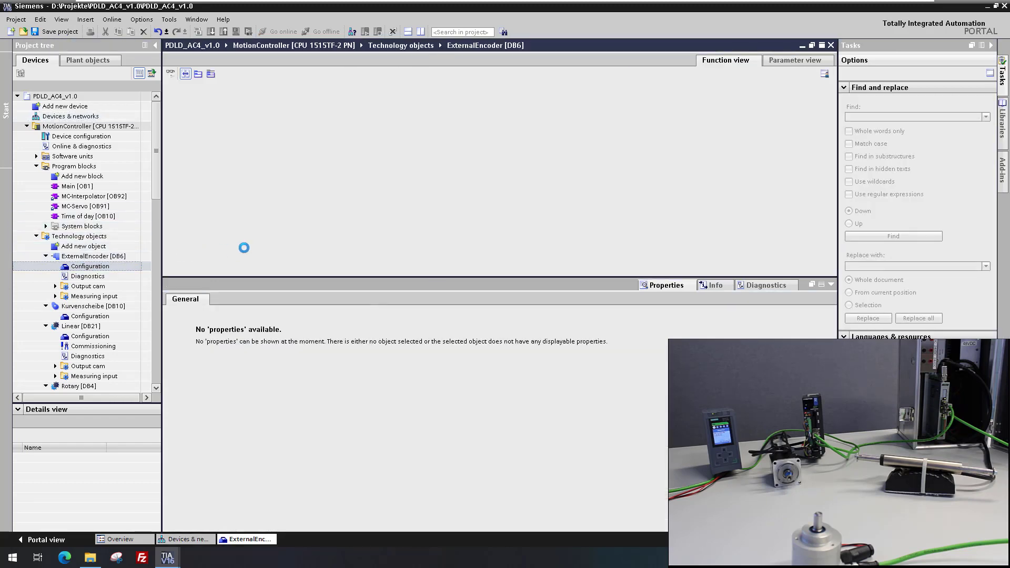
left_click(671, 289)
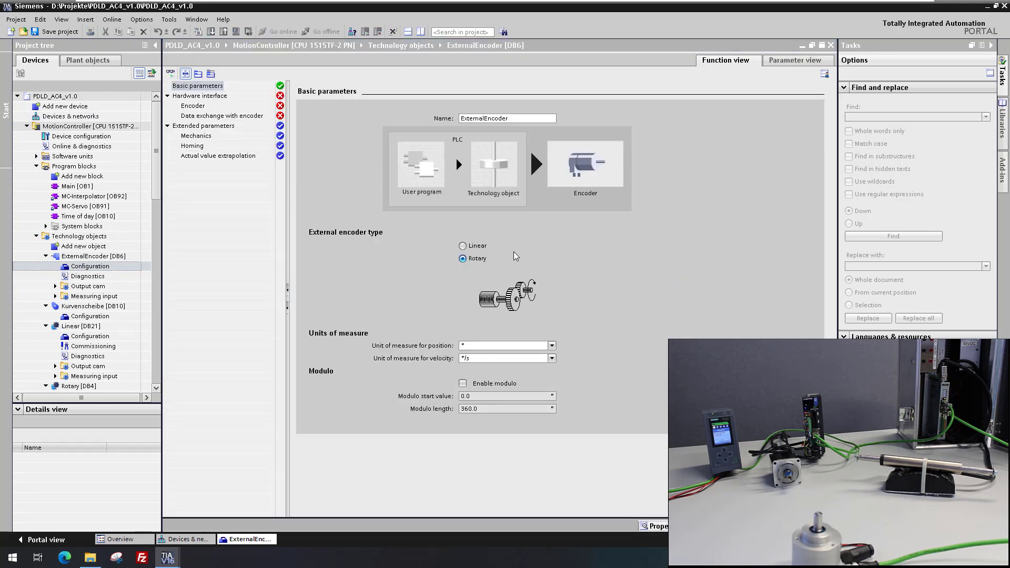
left_click(197, 107)
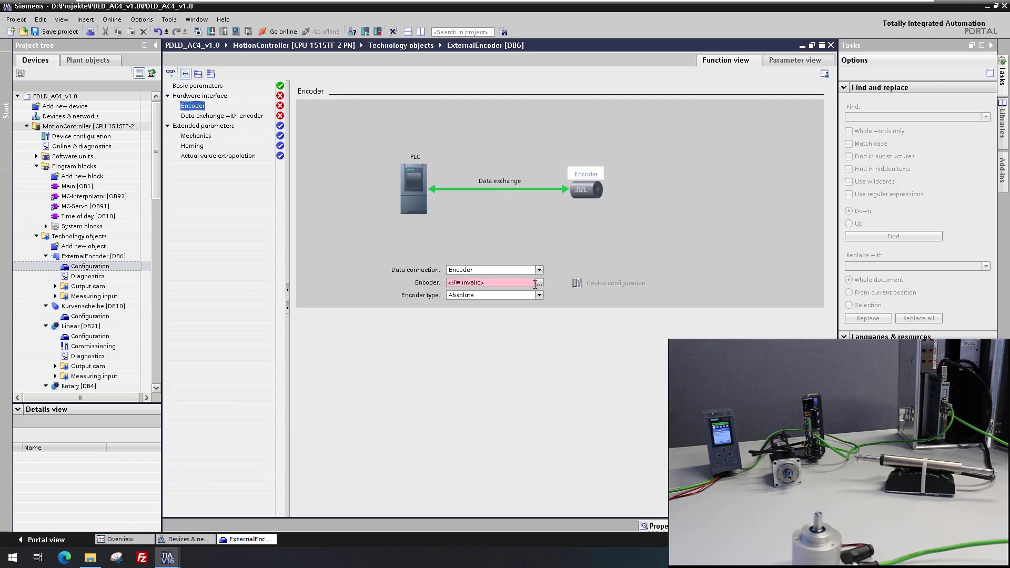
left_click(539, 284)
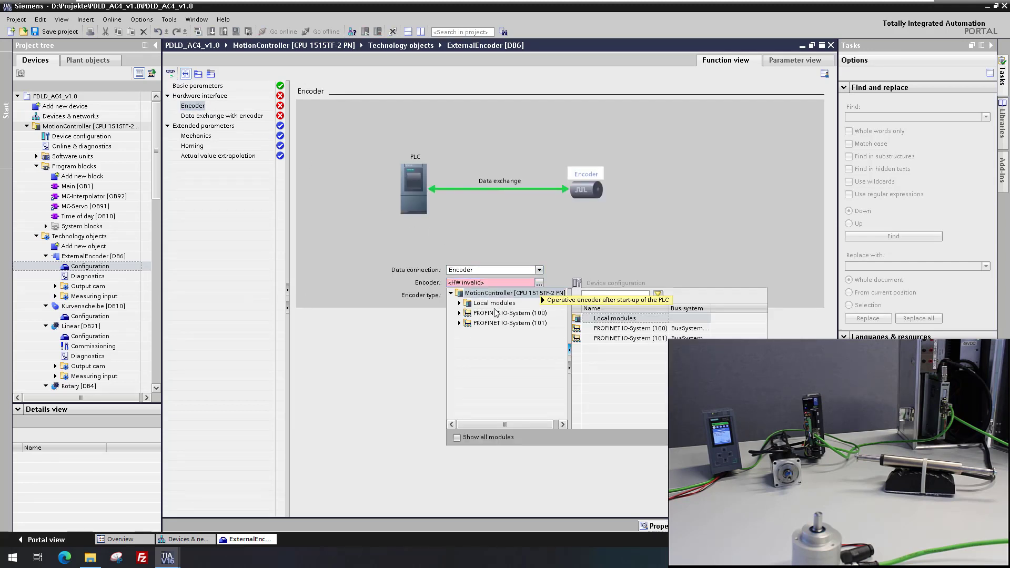
left_click(459, 313)
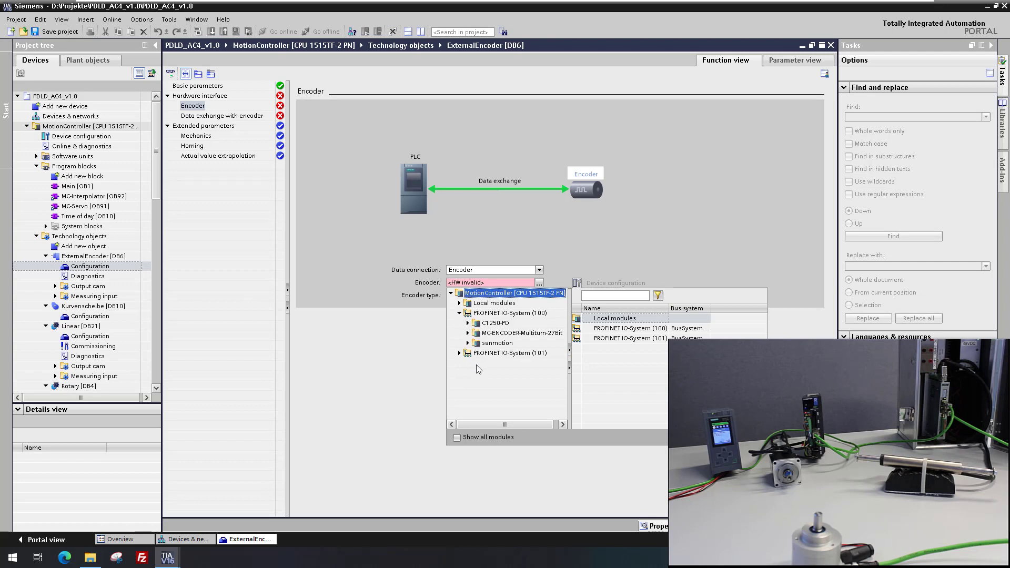
left_click(486, 334)
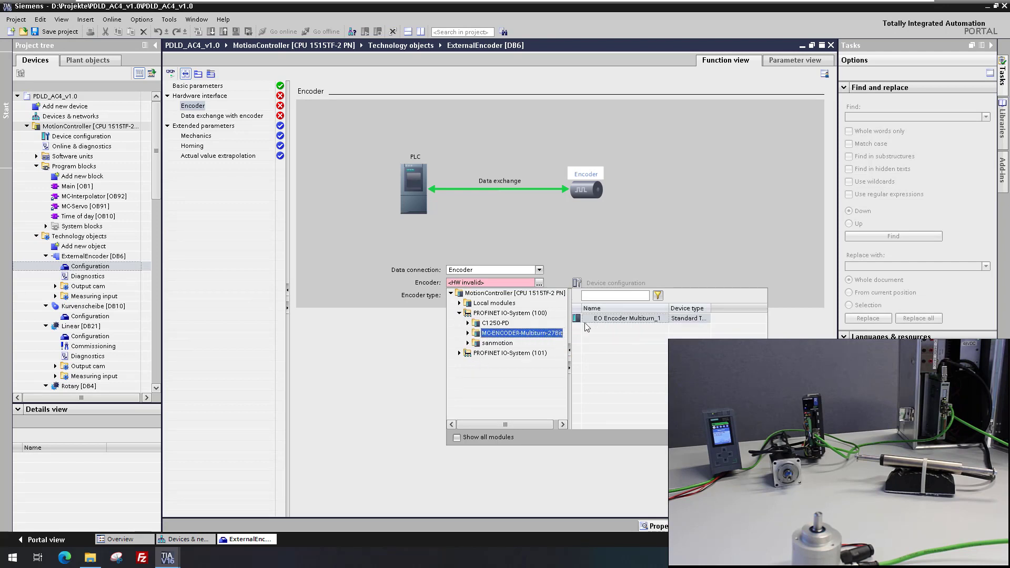
left_click_drag(709, 307, 760, 306)
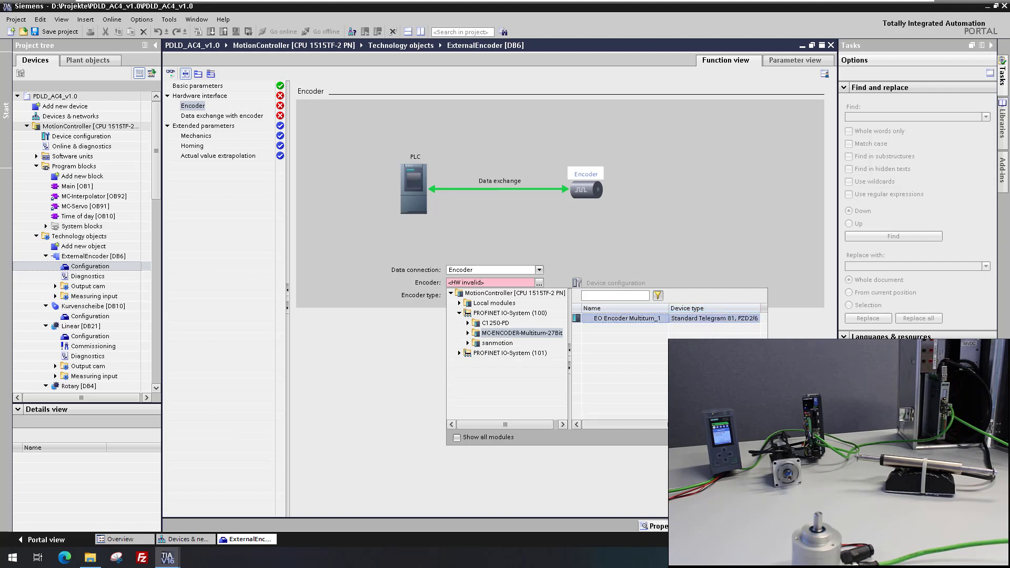
key("Return")
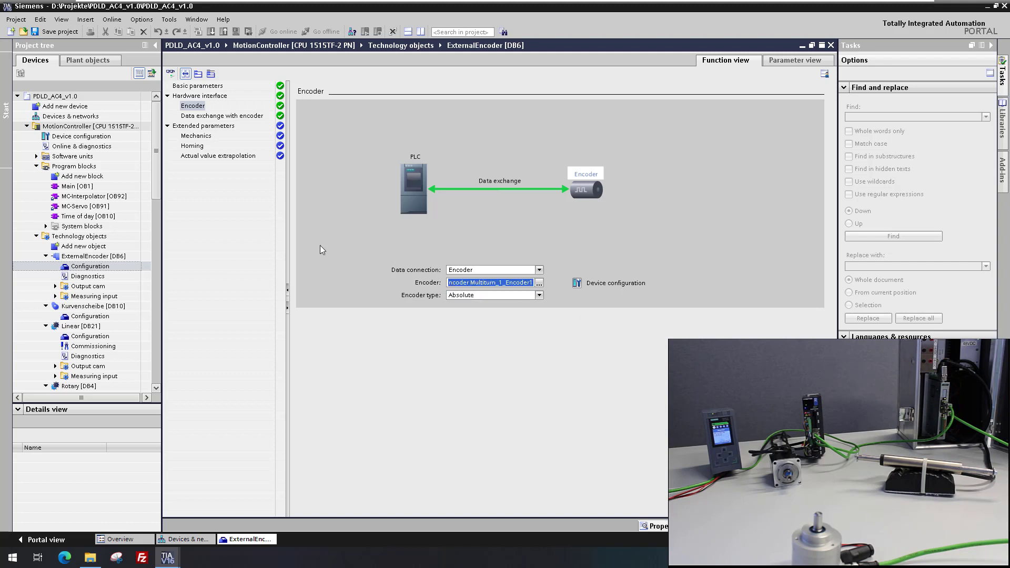
double_click(90, 116)
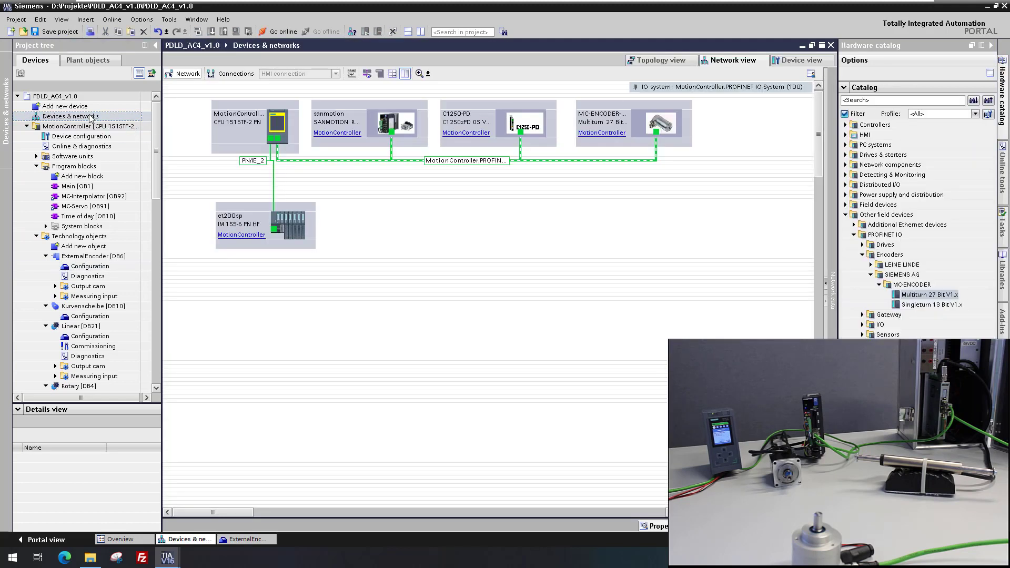
Compile the MotionController CPU configuration
left_click(272, 121)
left_click(274, 123)
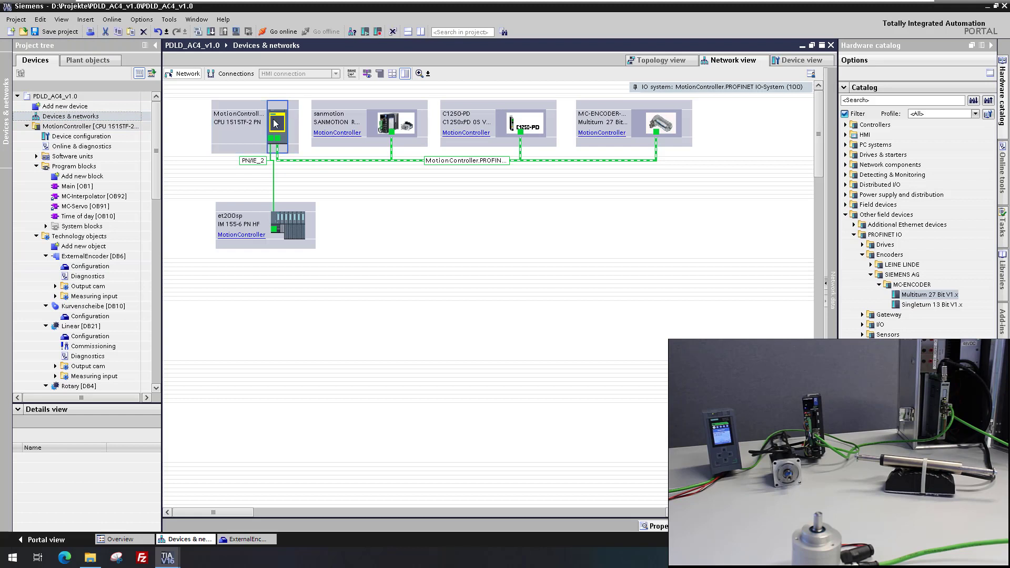
left_click(198, 32)
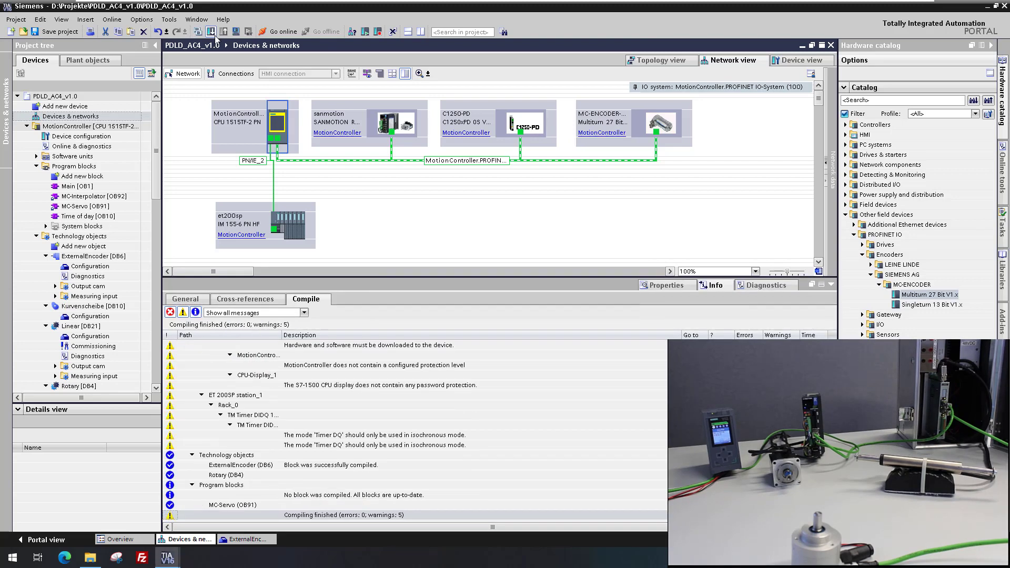
Download the project to the MotionController and restart it with 0 errors and 0 warnings
left_click(212, 32)
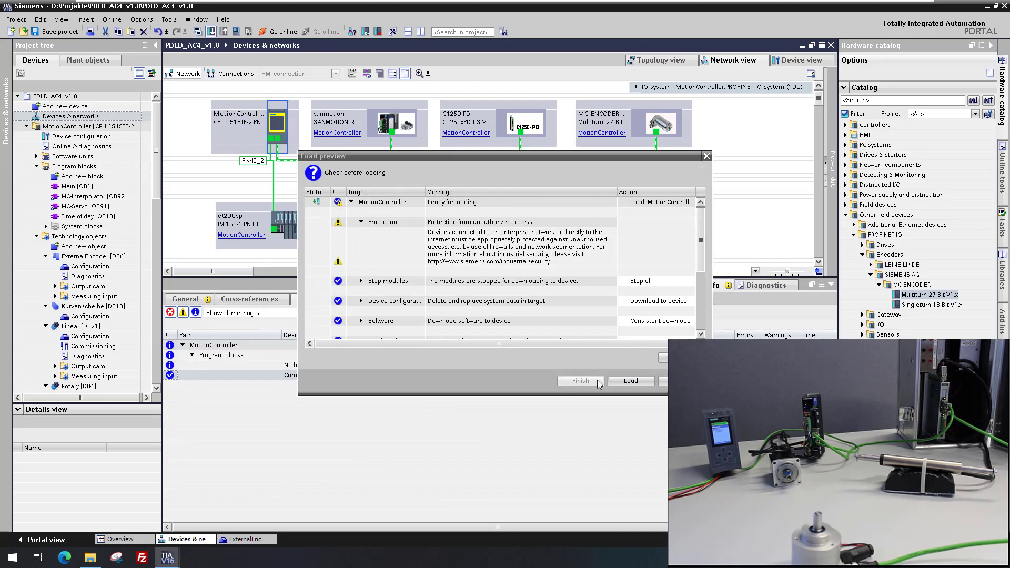
left_click(613, 381)
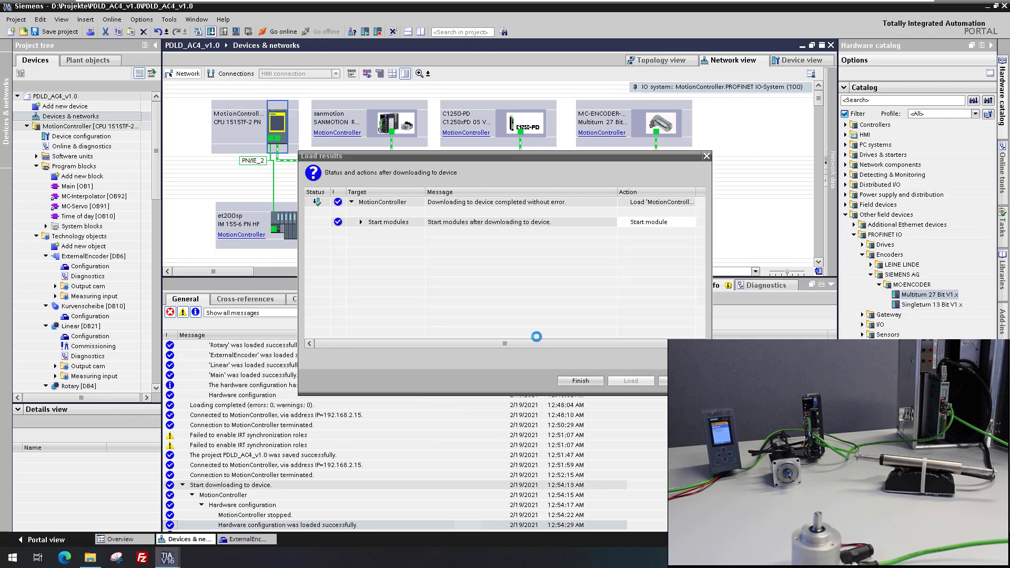
left_click(580, 381)
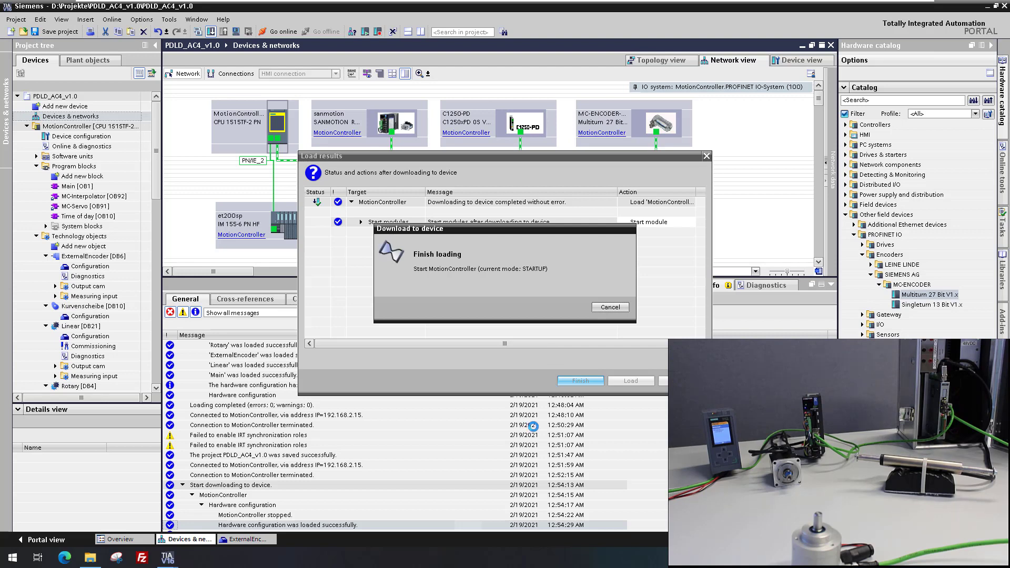
key("Return")
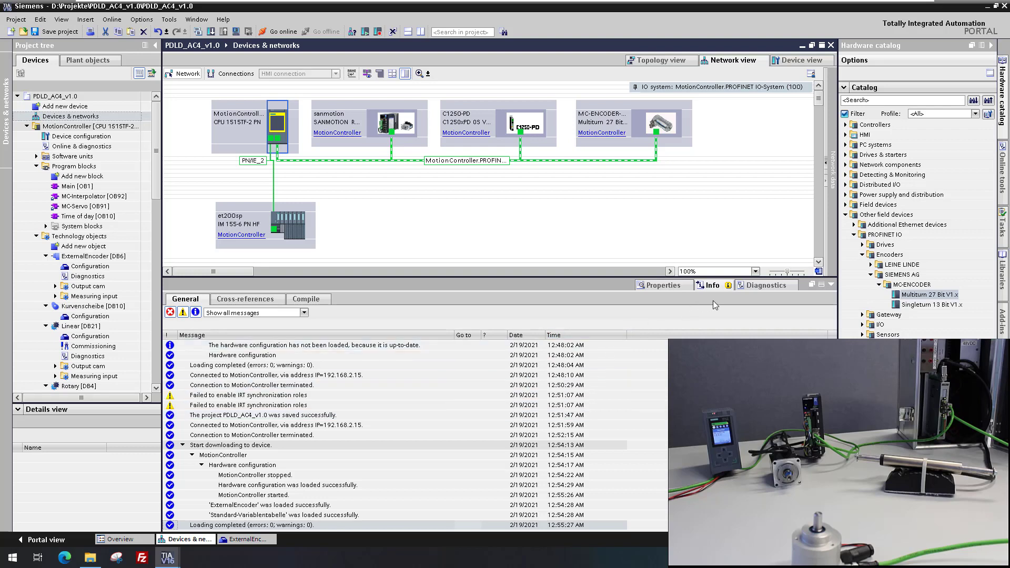
left_click(677, 290)
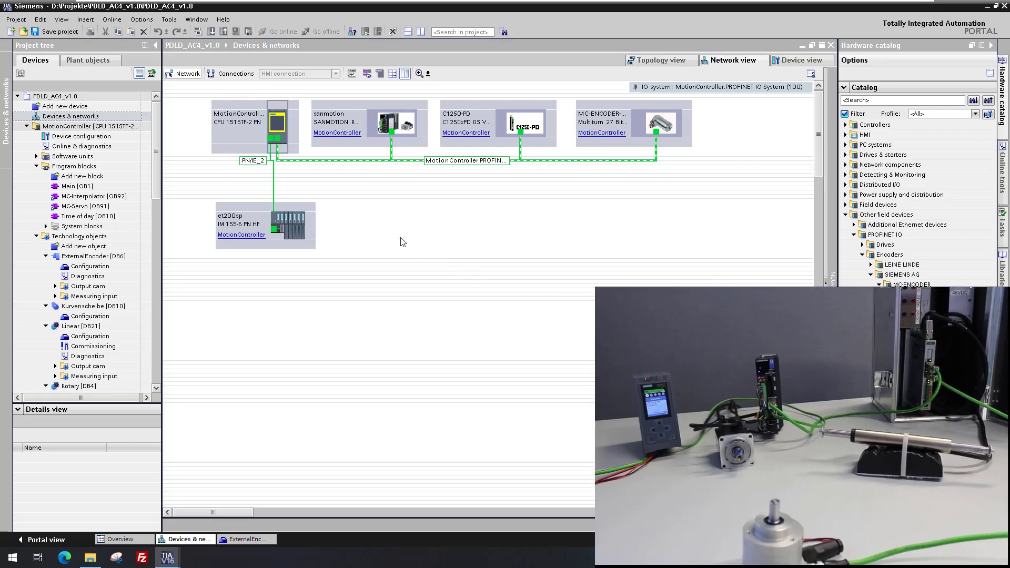
Go online with the MotionController and confirm sanmotion, C1250-PD, MC-ENCODER and et200sp all show green OK
left_click(273, 110)
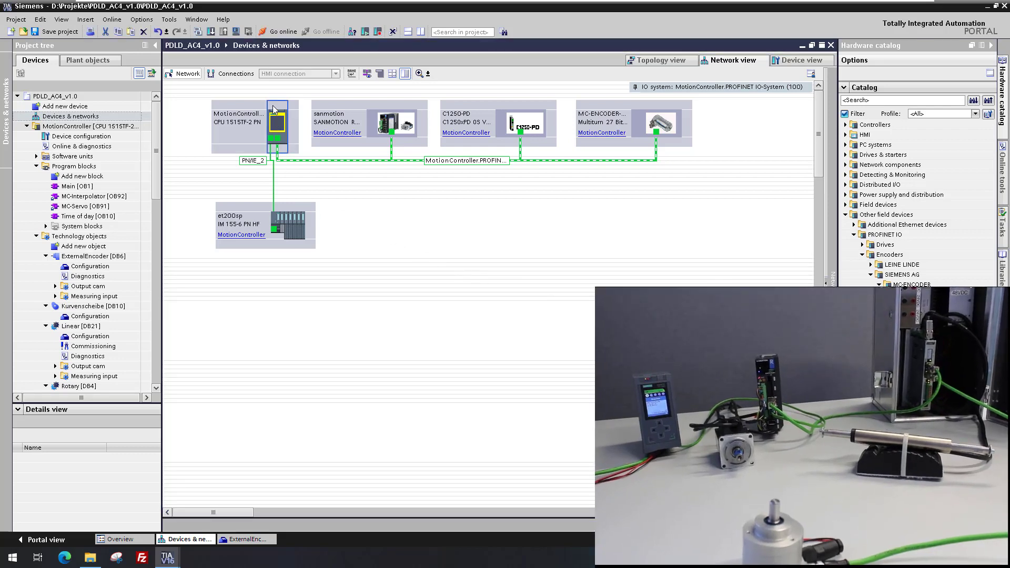
left_click(274, 33)
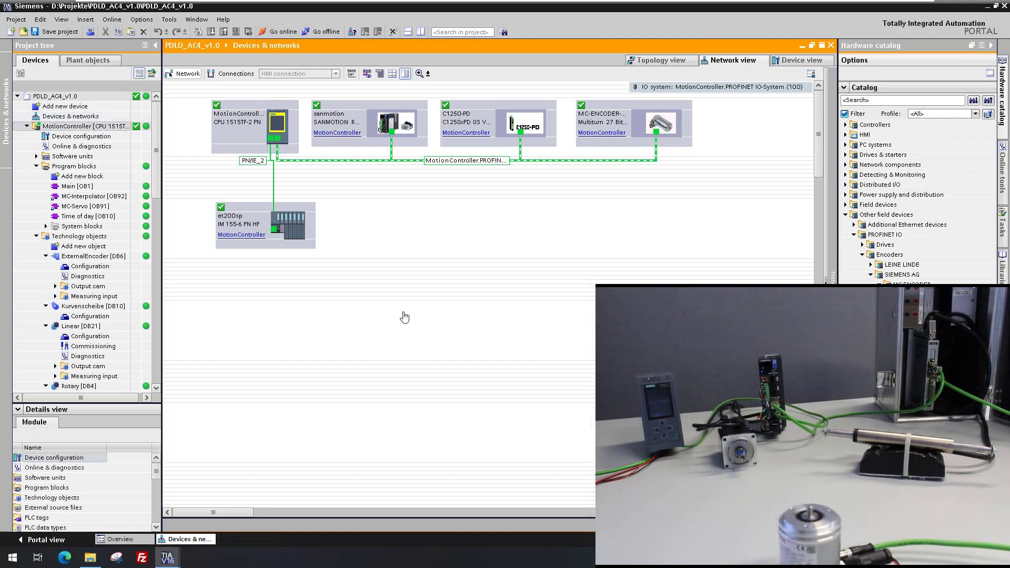
left_click(682, 63)
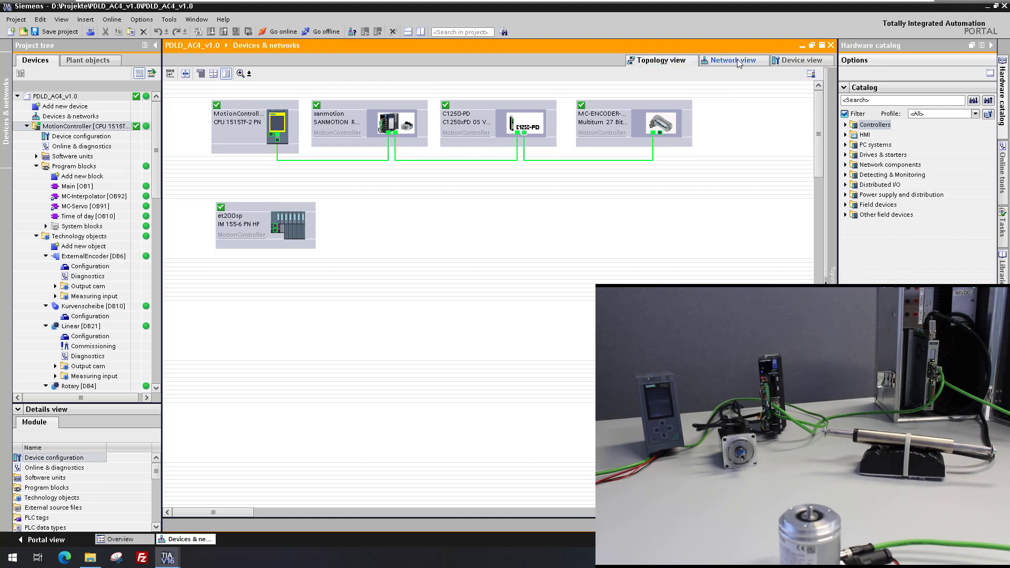
left_click(990, 47)
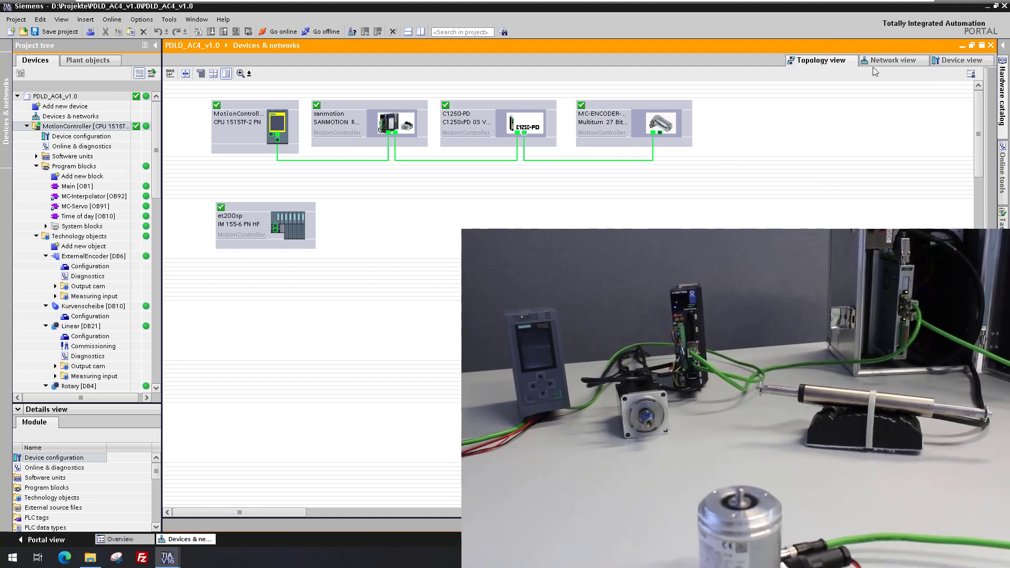
left_click(878, 60)
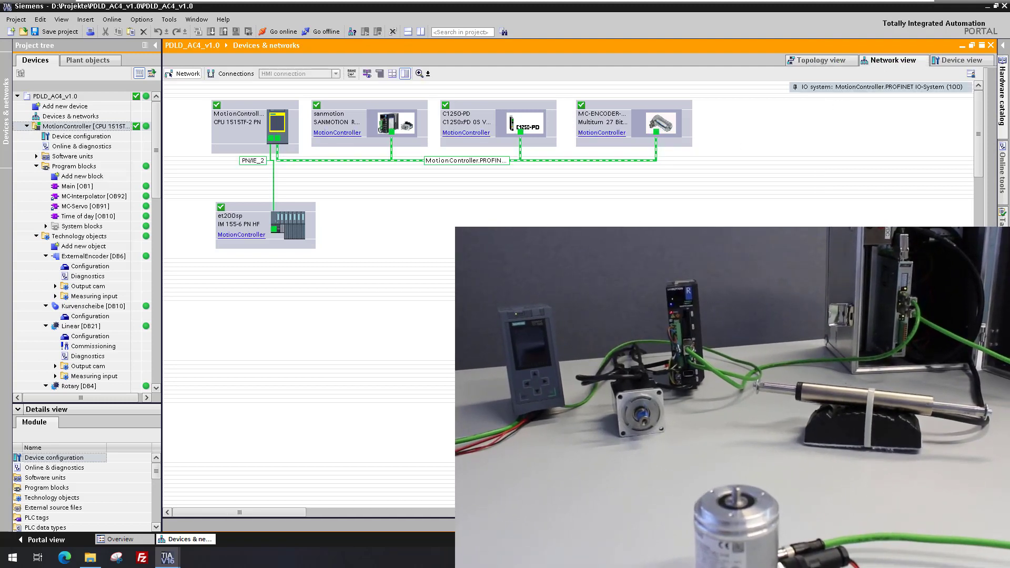